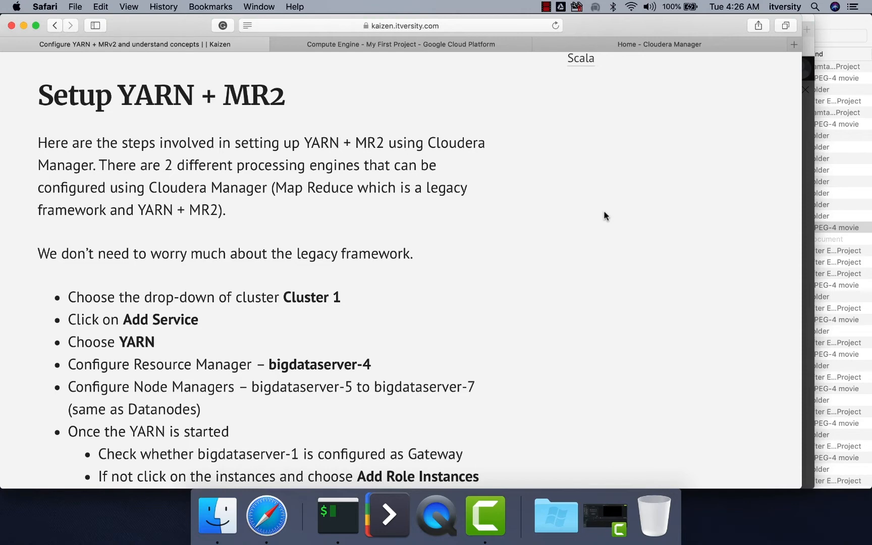
# Step: Switch to Cloudera Manager and start adding a service to Cluster 1
pyautogui.click(657, 44)
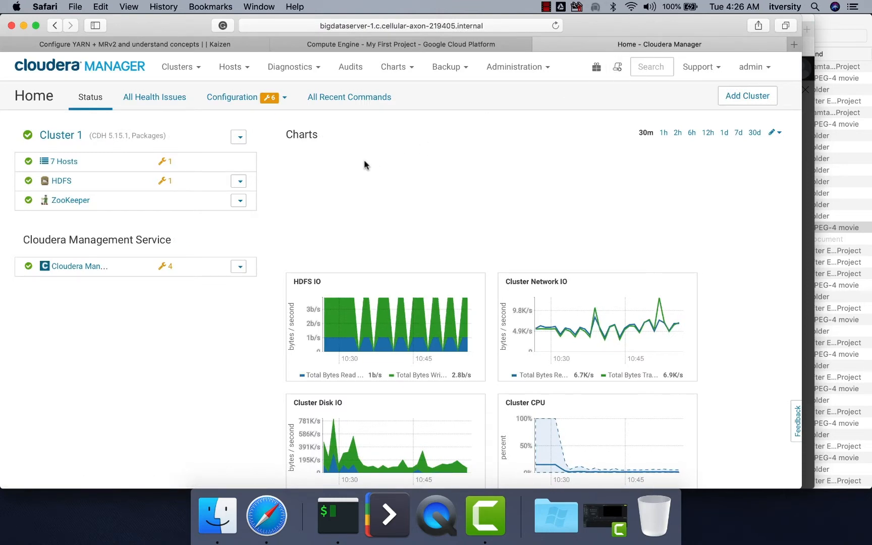
pyautogui.click(240, 139)
pyautogui.click(180, 158)
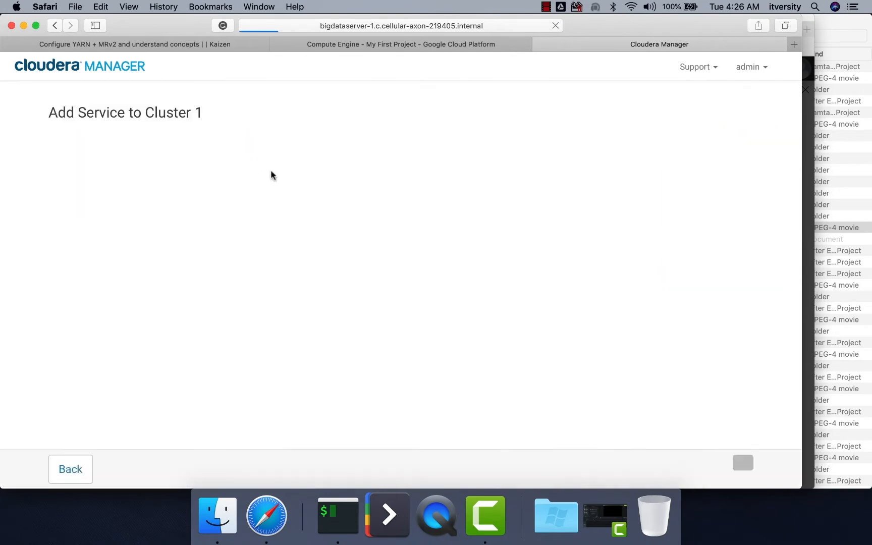
# Step: Choose YARN (MR2 Included) rather than the legacy MapReduce as the service type and continue to role assignment
pyautogui.scroll(-6, 303, 178)
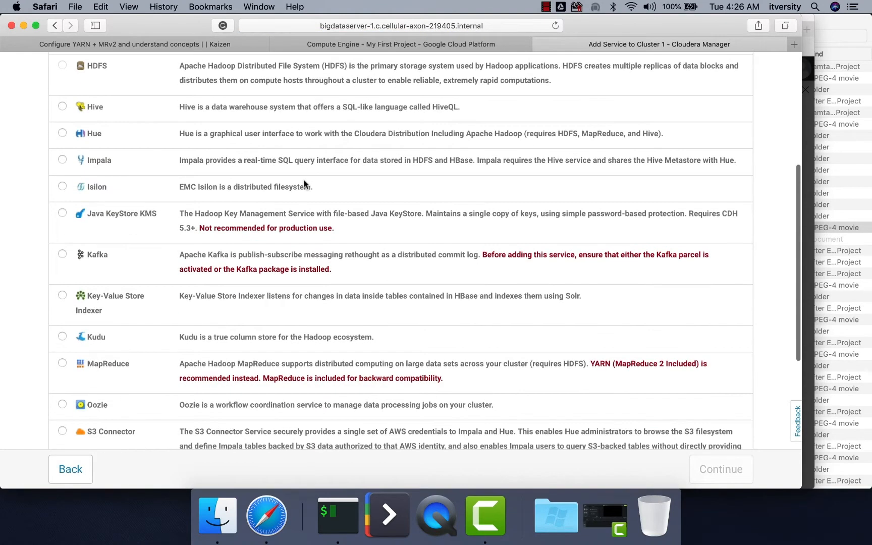
pyautogui.scroll(-3, 303, 181)
pyautogui.scroll(-8, 224, 226)
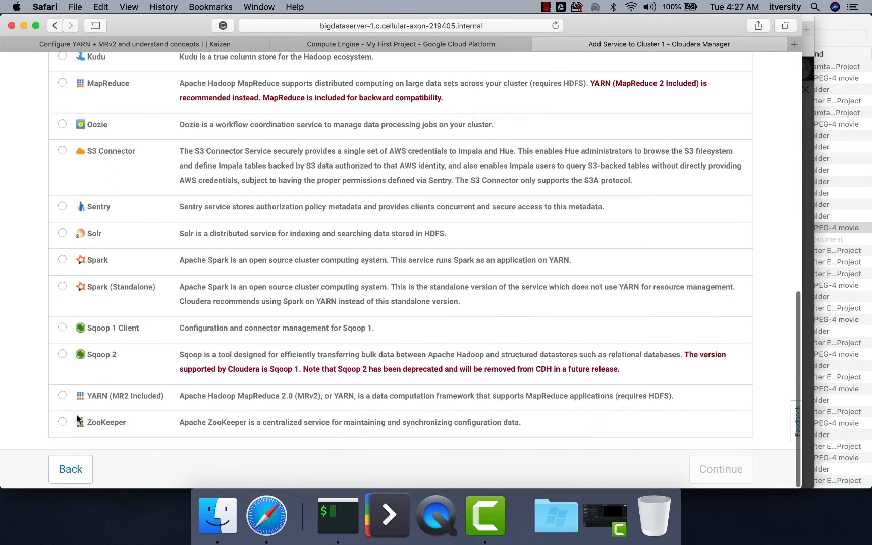
pyautogui.scroll(4, 78, 419)
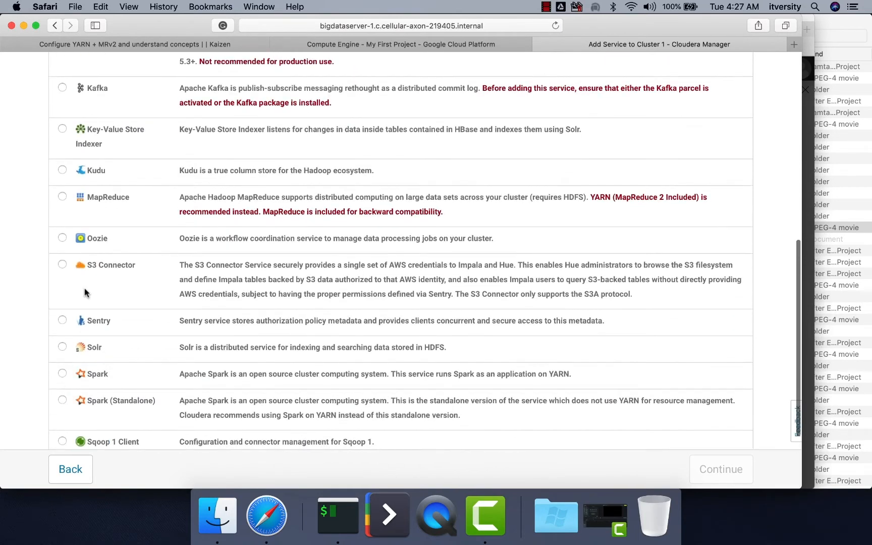
pyautogui.click(65, 196)
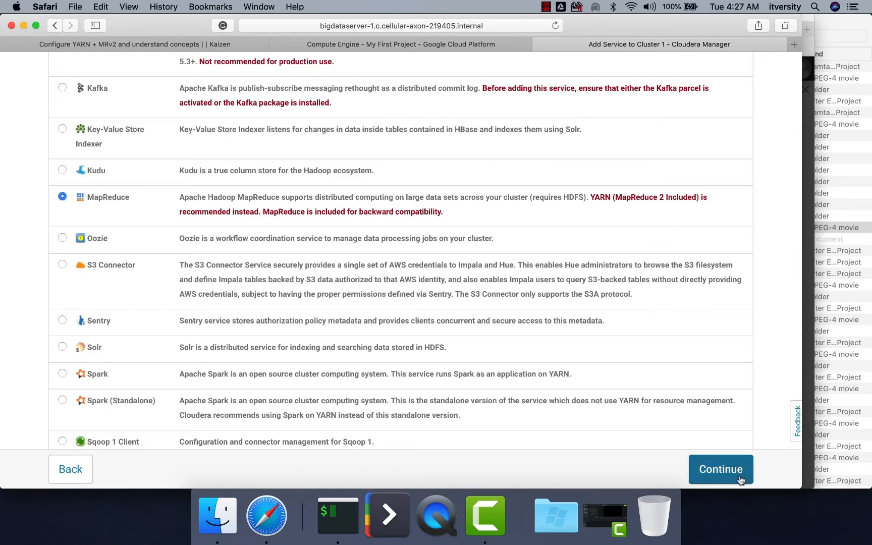
pyautogui.scroll(-4, 740, 479)
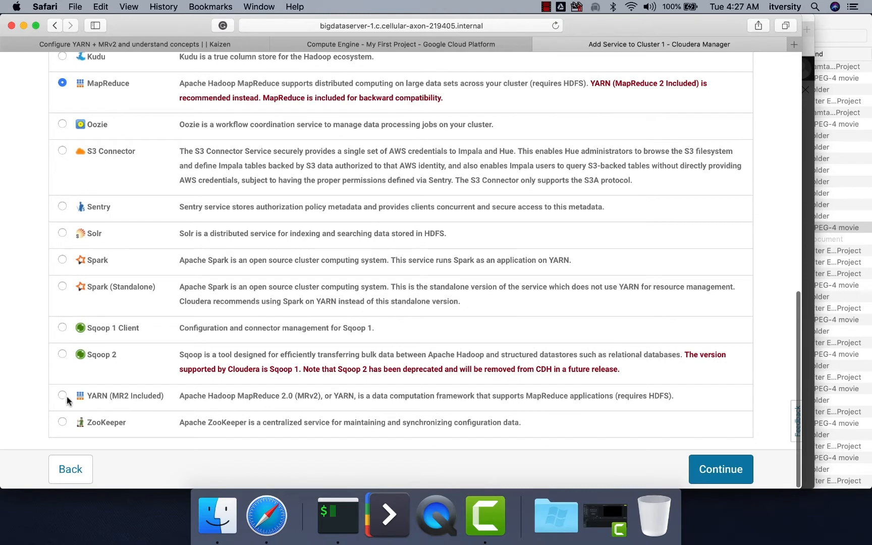
pyautogui.click(61, 396)
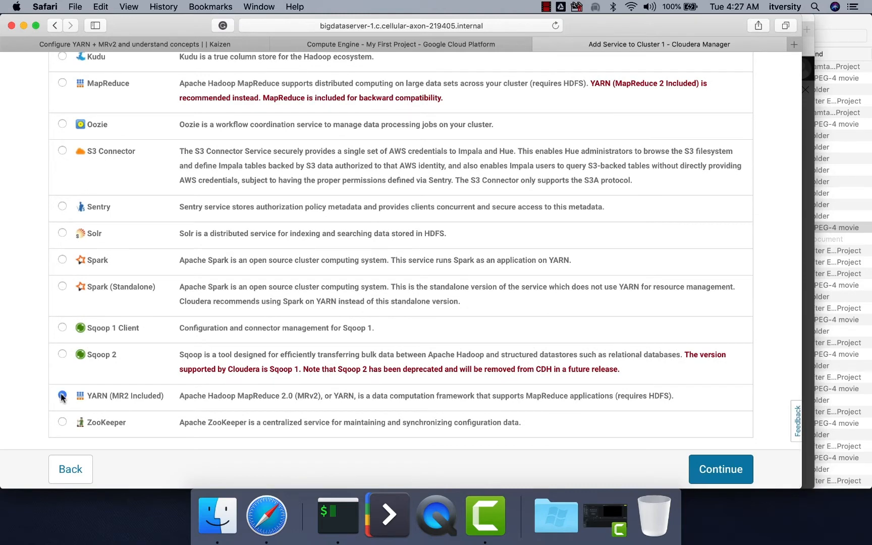
pyautogui.click(725, 477)
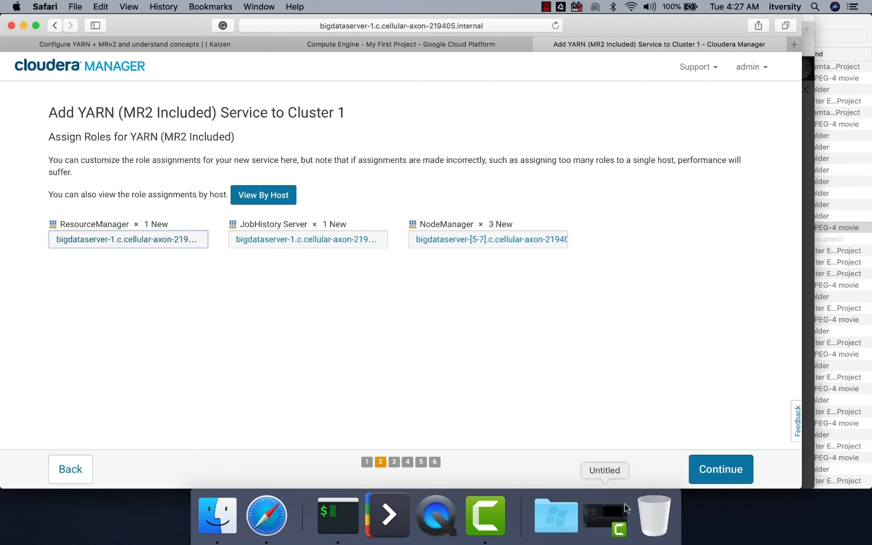
# Step: Assign both the ResourceManager and JobHistory Server roles to the host bigdataserver-4
pyautogui.click(100, 241)
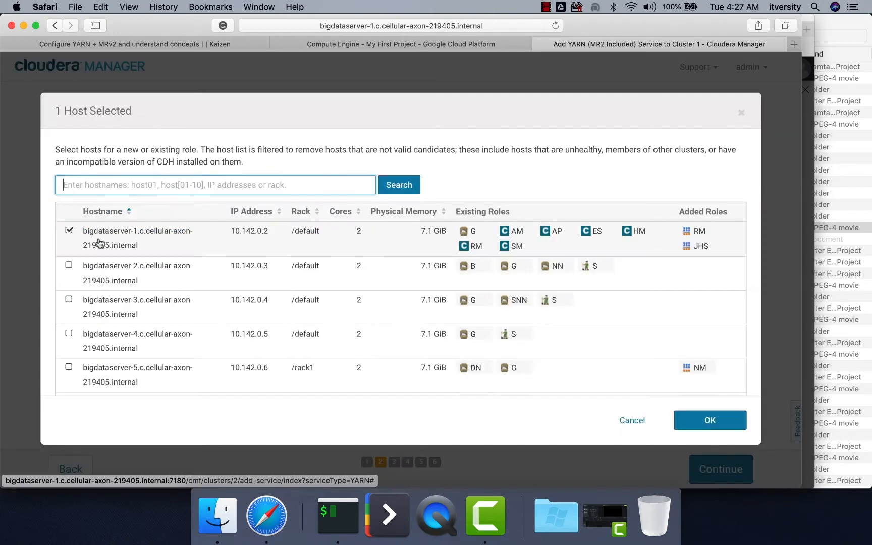
pyautogui.click(69, 334)
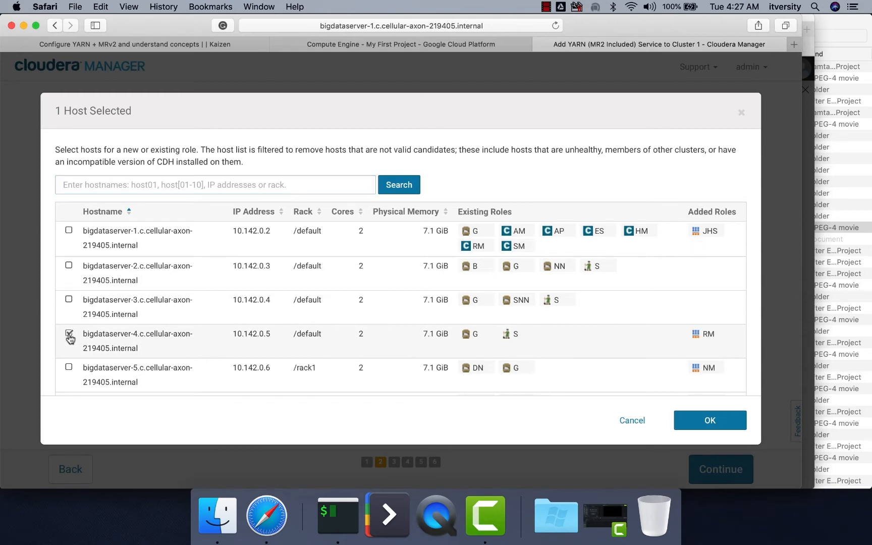
pyautogui.click(708, 420)
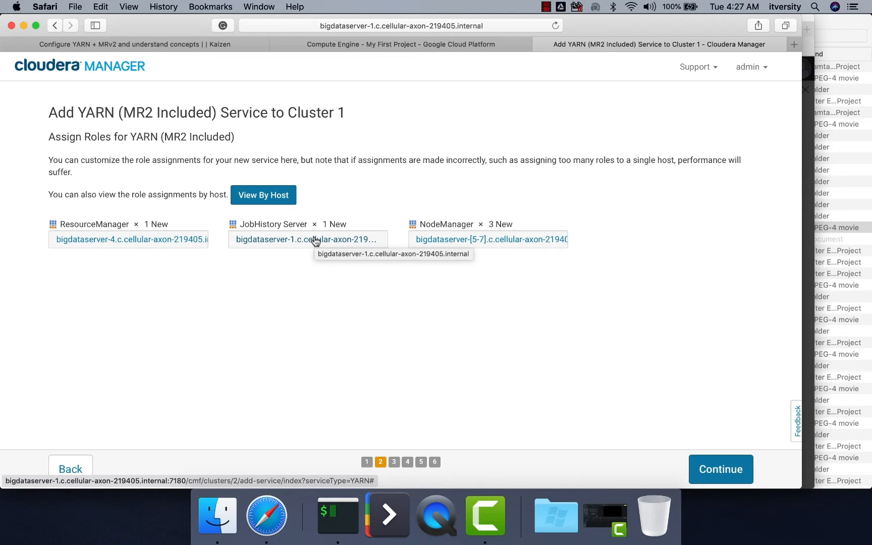
pyautogui.click(315, 239)
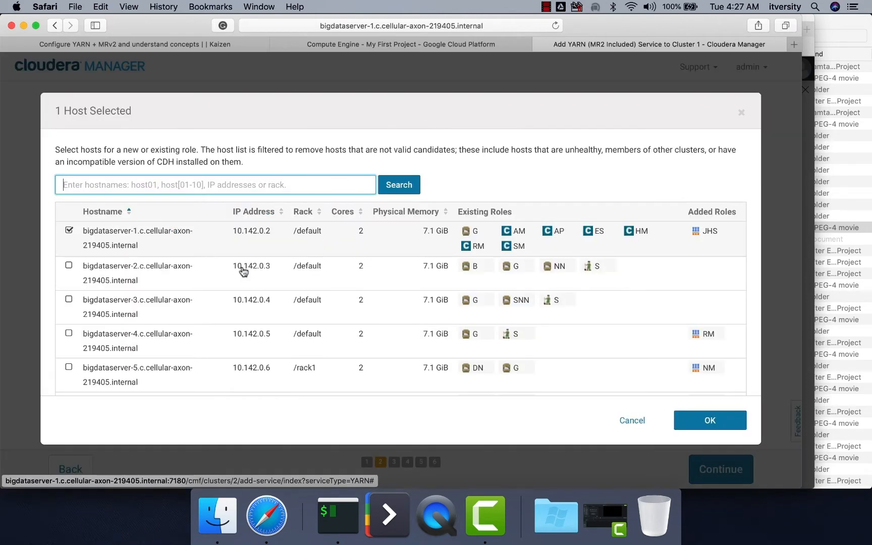
pyautogui.click(69, 333)
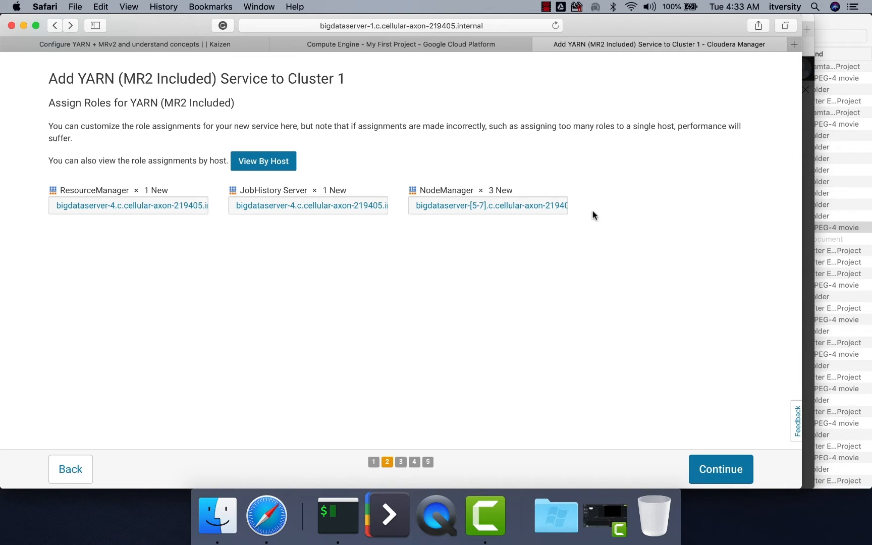
# Step: Check and confirm bigdataserver-5 to bigdataserver-7 as the NodeManager hosts, and proceed to reviewing the changes
pyautogui.click(535, 210)
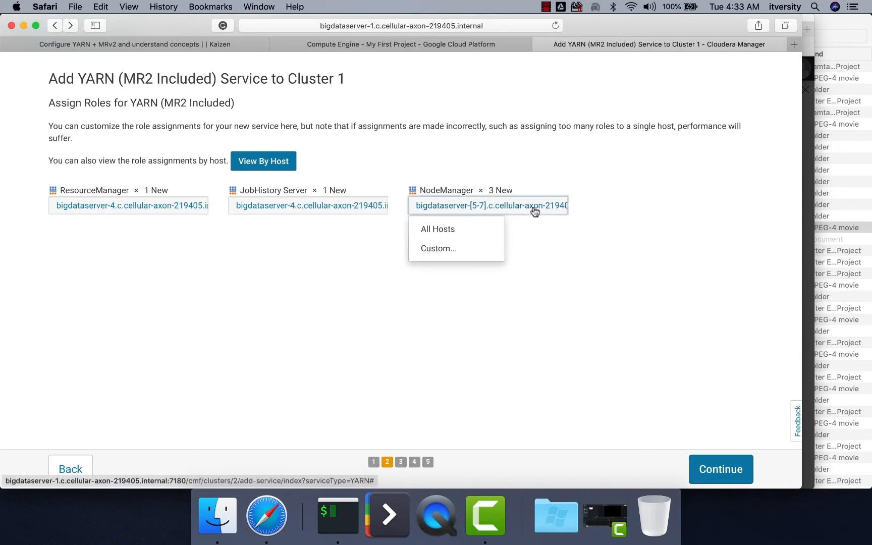
pyautogui.click(460, 249)
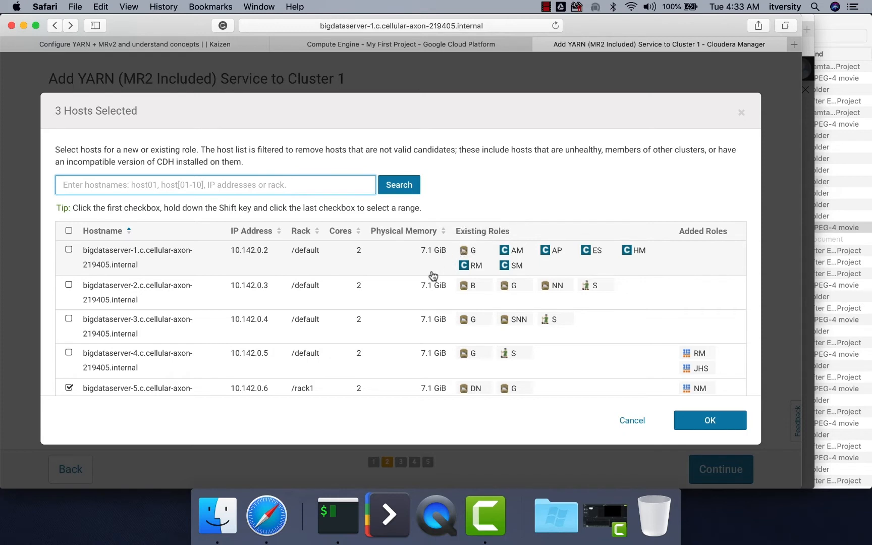
pyautogui.scroll(-5, 442, 286)
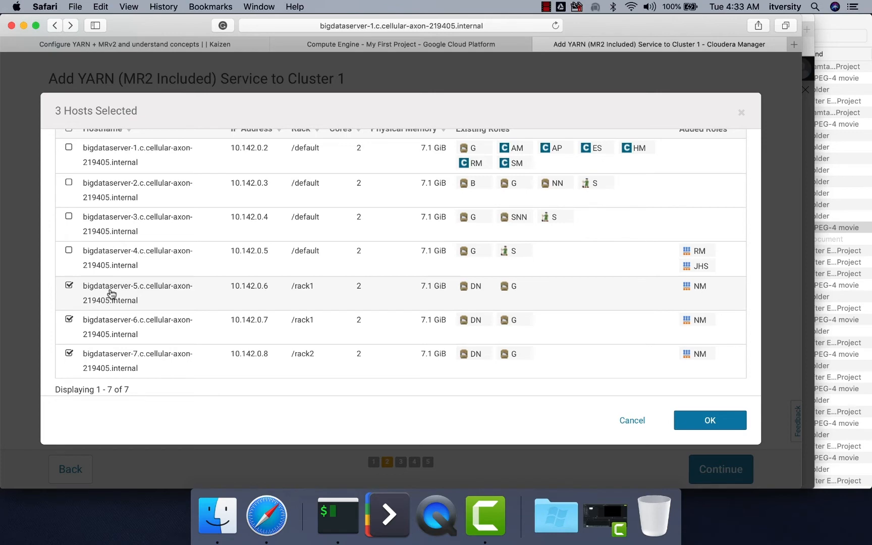
pyautogui.click(712, 420)
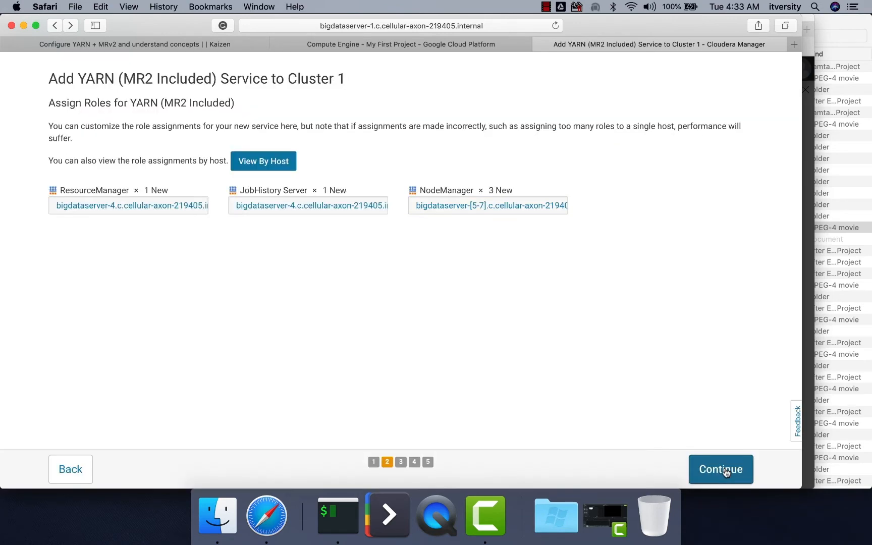
pyautogui.click(724, 461)
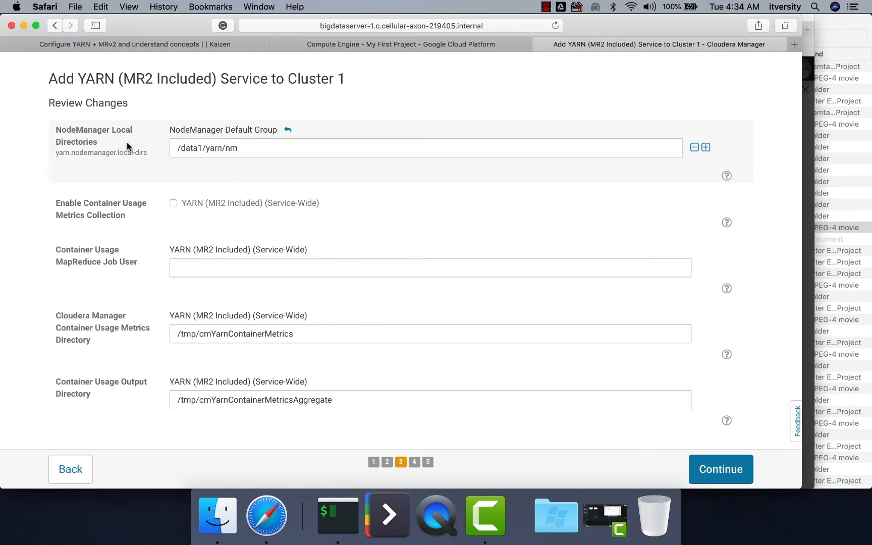
# Step: Examine the NodeManager Local Directories path and how an extra directory entry is added and removed
pyautogui.doubleClick(263, 146)
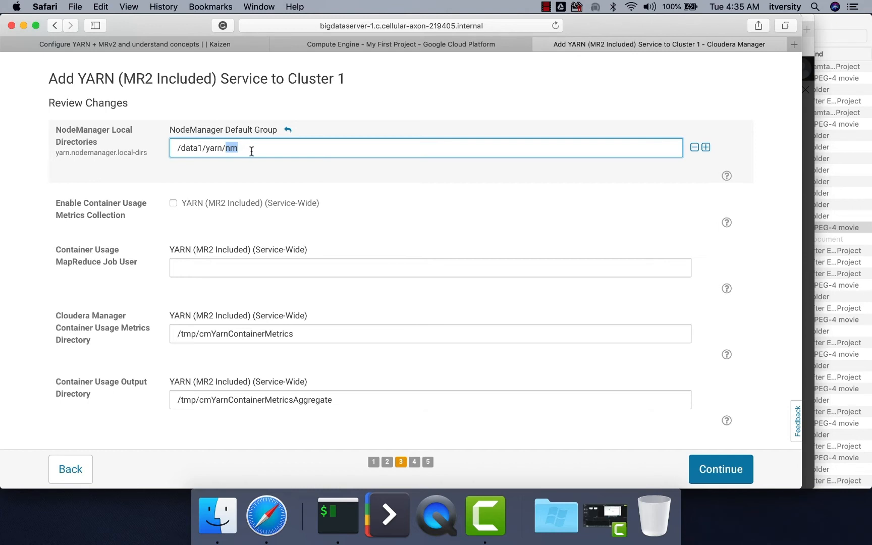
pyautogui.click(202, 148)
pyautogui.moveTo(204, 147); pyautogui.dragTo(163, 146)
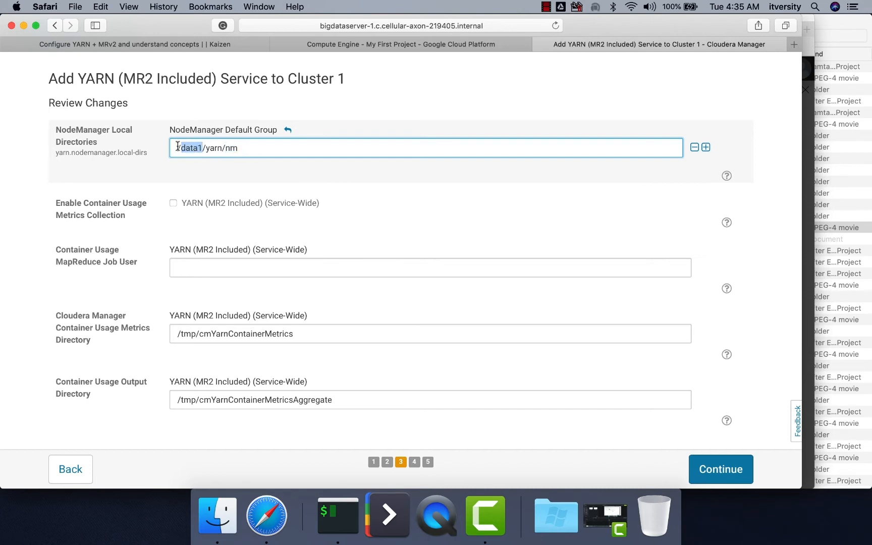
pyautogui.tripleClick(245, 148)
pyautogui.click(230, 150)
pyautogui.moveTo(205, 146); pyautogui.dragTo(239, 148)
pyautogui.click(508, 122)
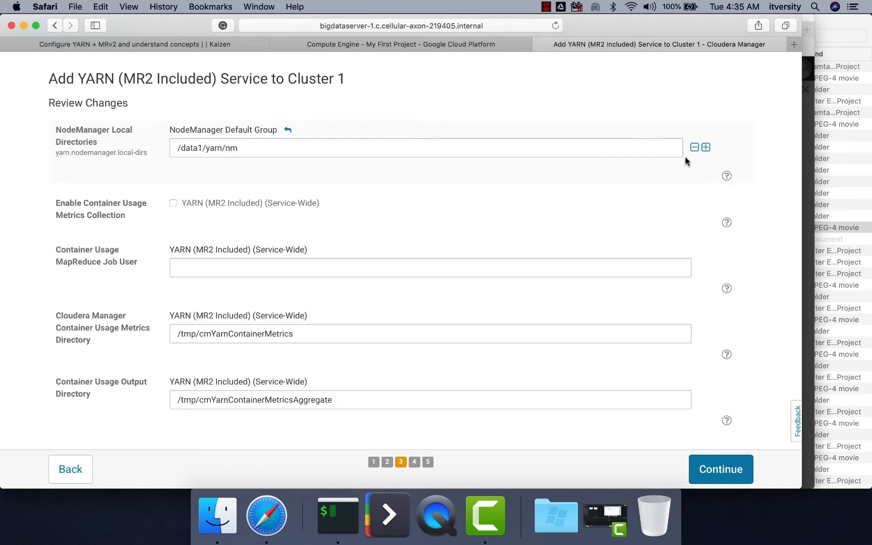
pyautogui.click(705, 147)
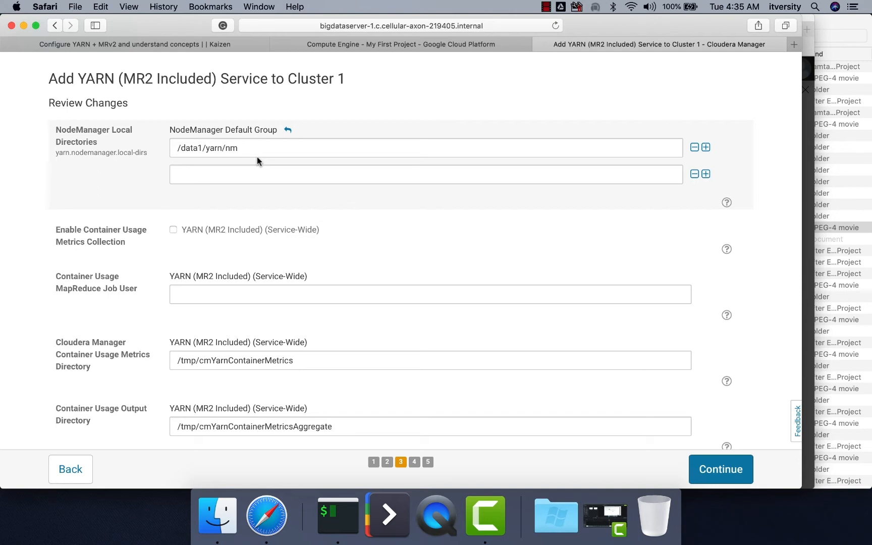
pyautogui.click(694, 174)
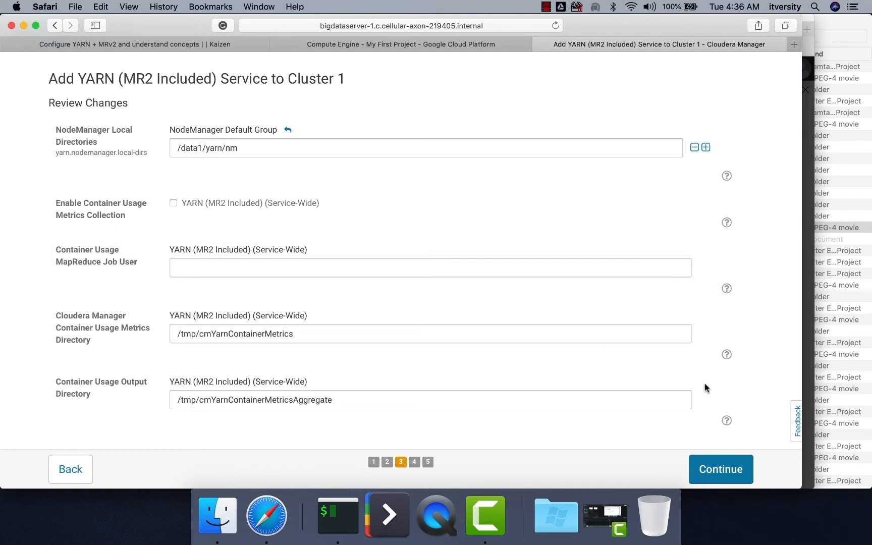
# Step: Run the YARN first-run command, inspect the output of its NodeManager Remote Application Log Directory creation, and complete the add-service wizard
pyautogui.click(721, 469)
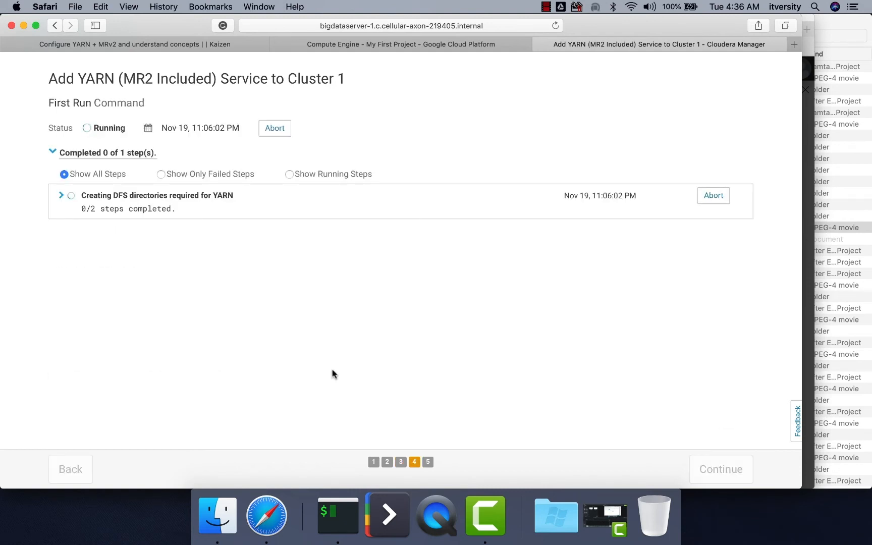
pyautogui.click(61, 197)
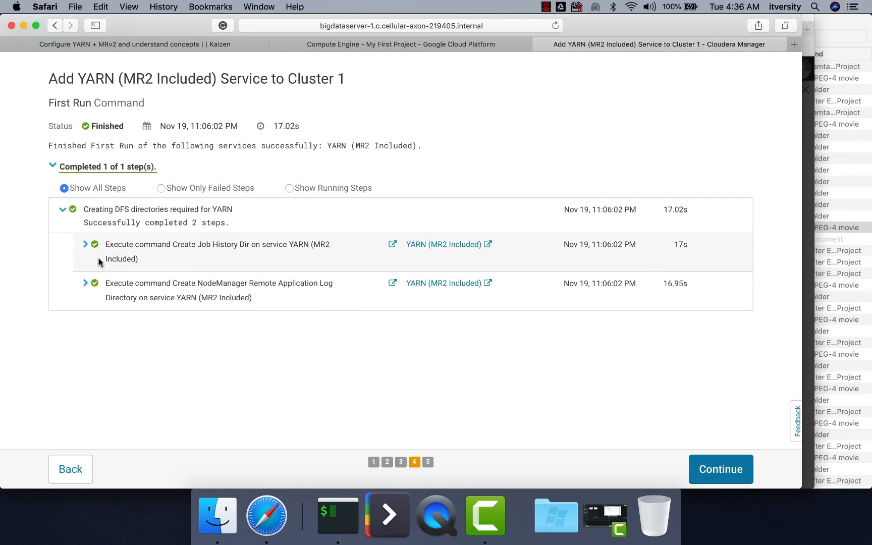
pyautogui.click(86, 284)
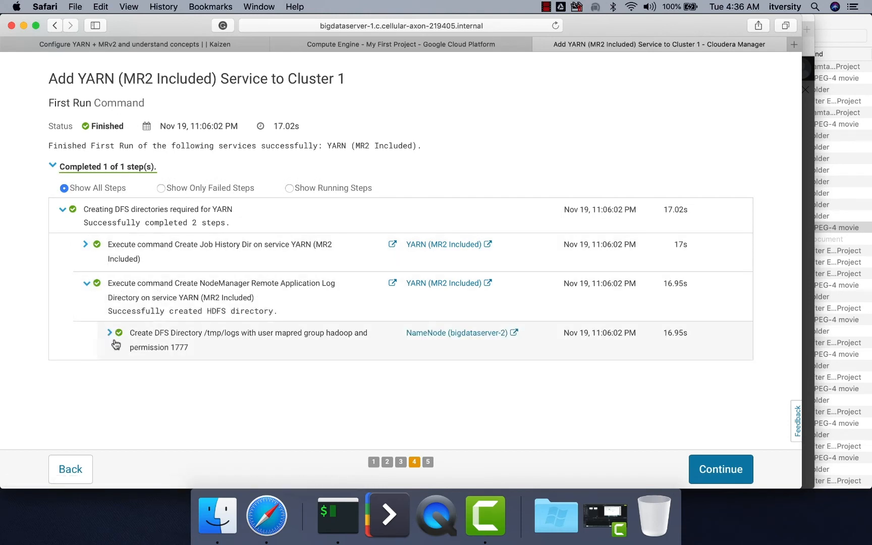
pyautogui.click(114, 342)
pyautogui.scroll(-5, 194, 335)
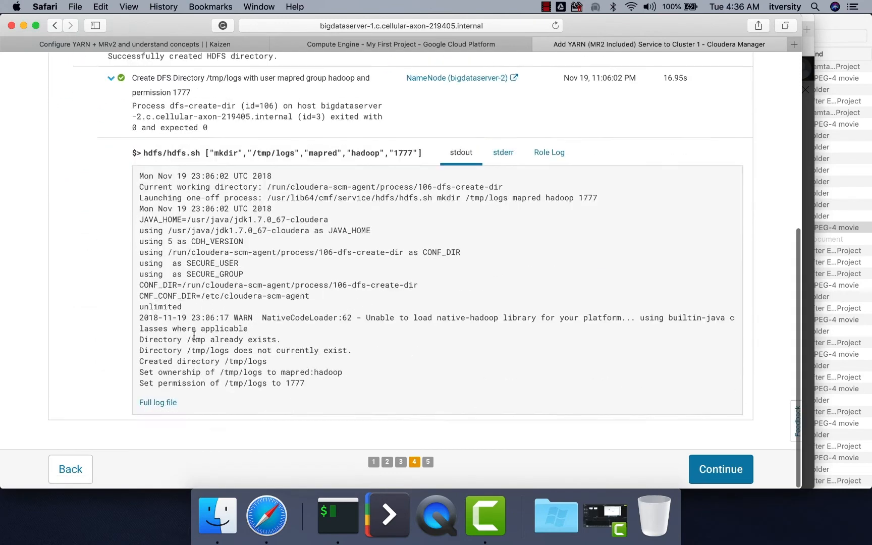
pyautogui.scroll(5, 193, 335)
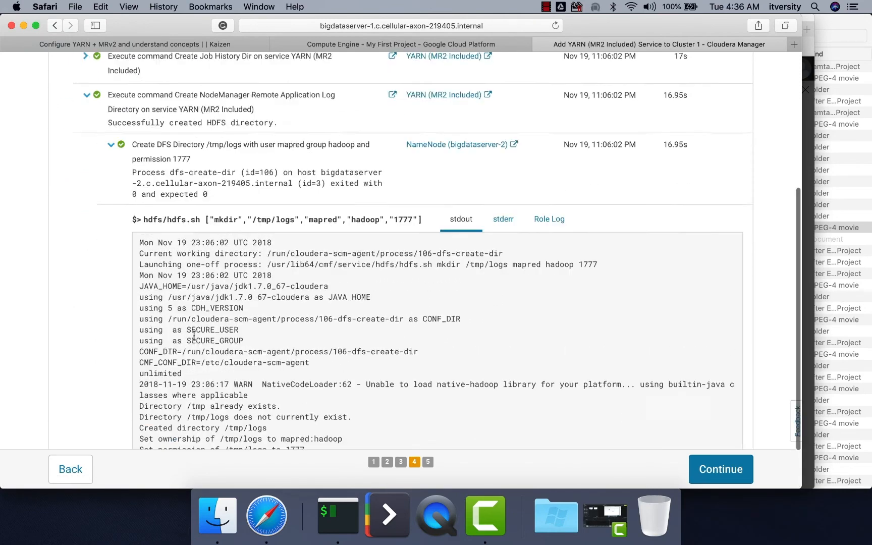
pyautogui.click(719, 468)
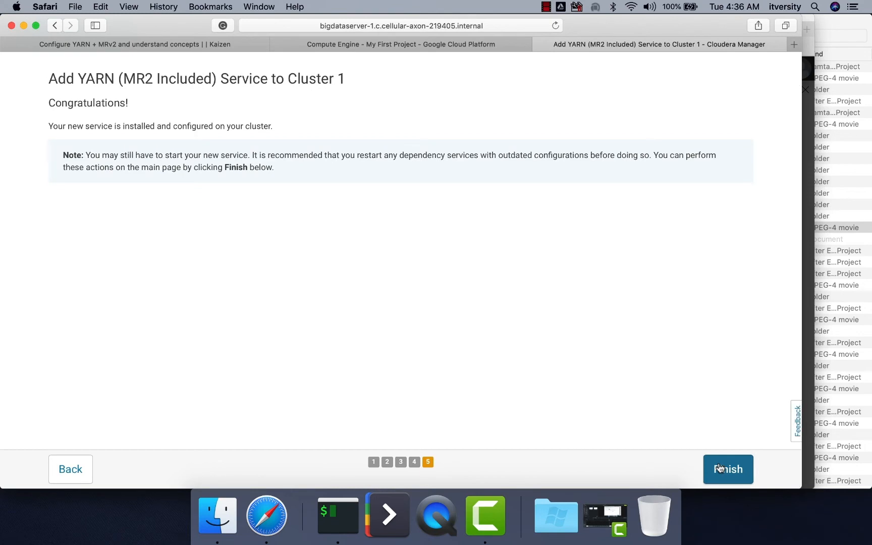
pyautogui.click(738, 469)
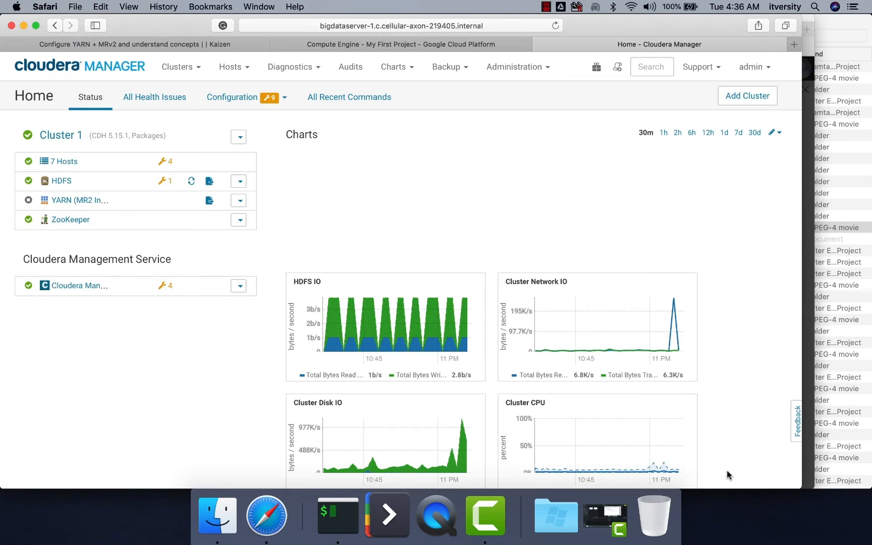
# Step: Refresh and deploy the stale client configuration flagged for the YARN service, and close the deployment wizard
pyautogui.click(209, 201)
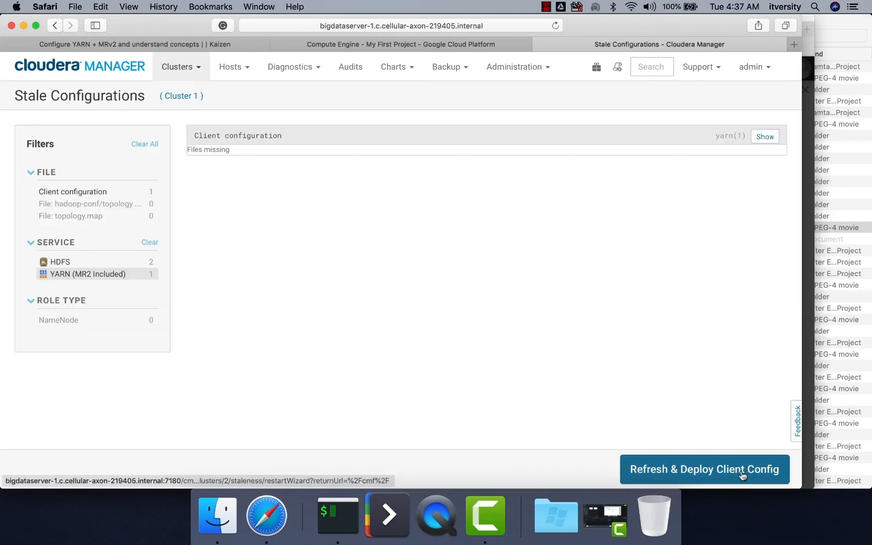
pyautogui.click(741, 474)
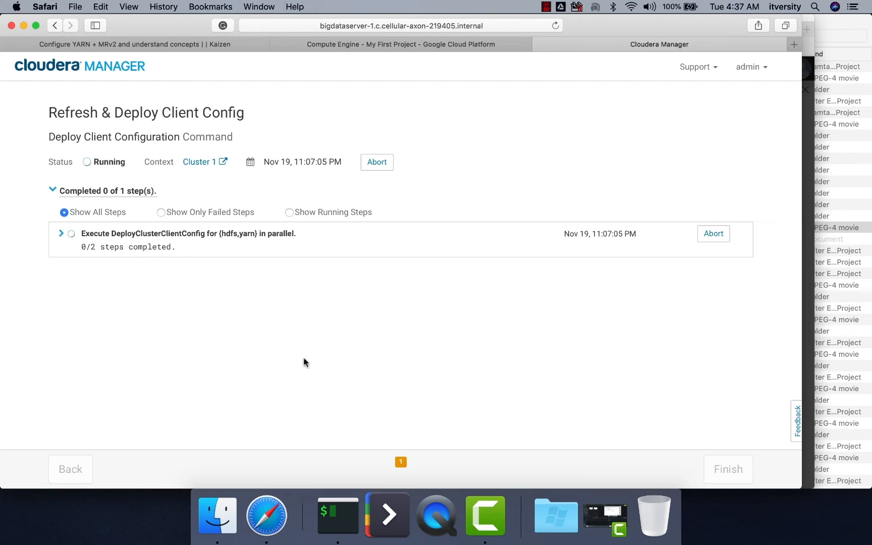
pyautogui.click(731, 472)
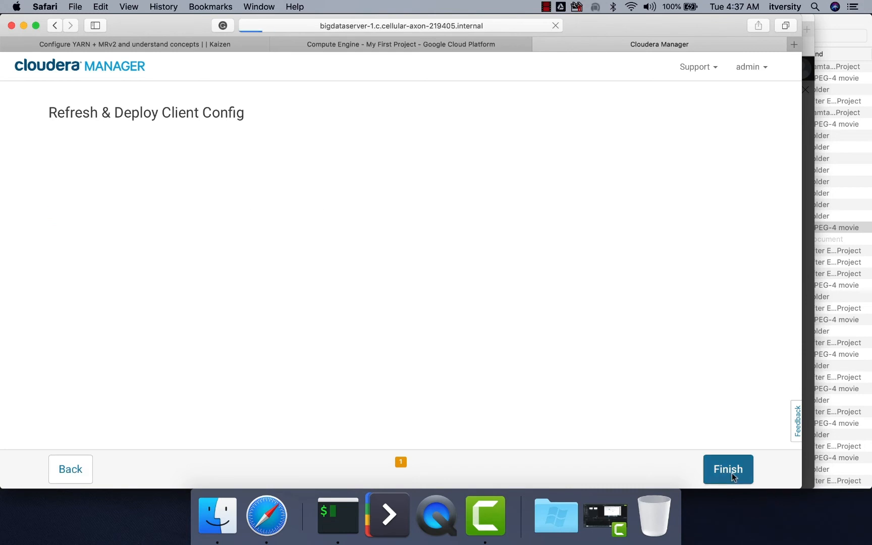
# Step: Check the stale client configuration flagged for HDFS on Cluster 1 and return to the cluster overview
pyautogui.click(191, 179)
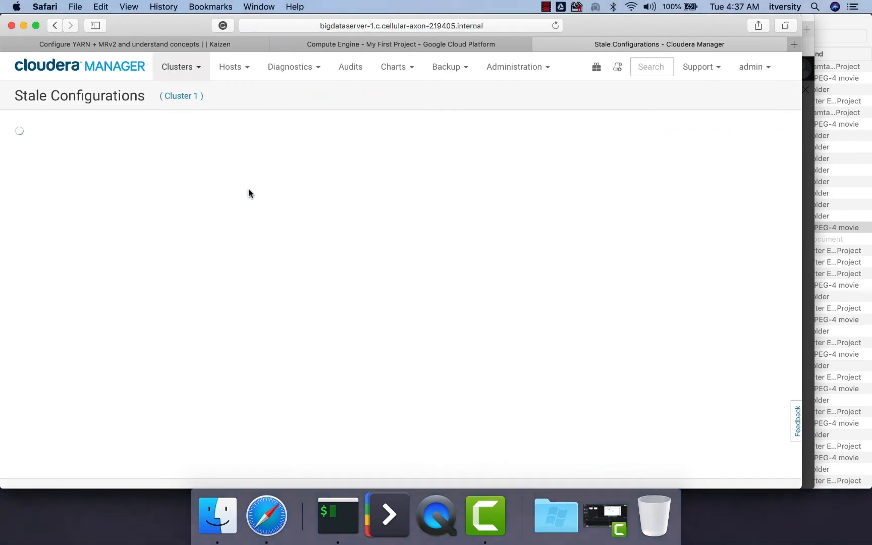
pyautogui.click(104, 73)
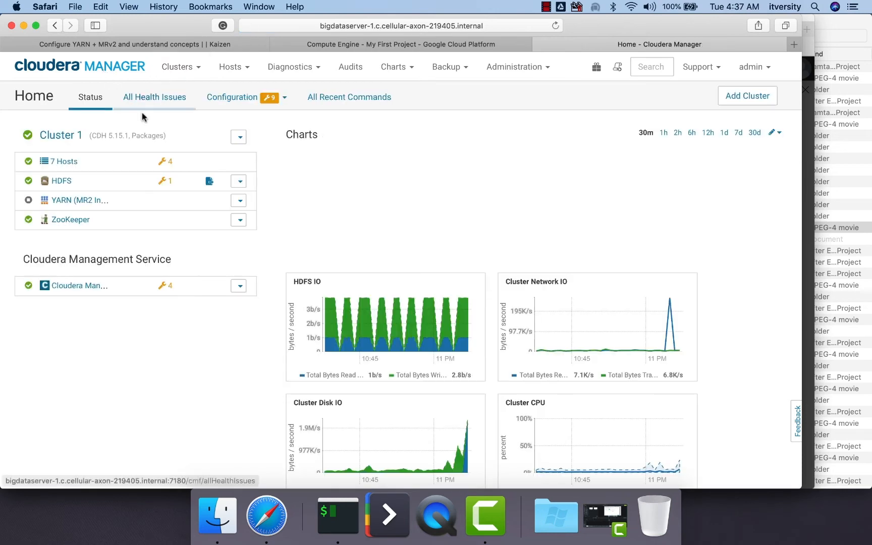
pyautogui.click(209, 181)
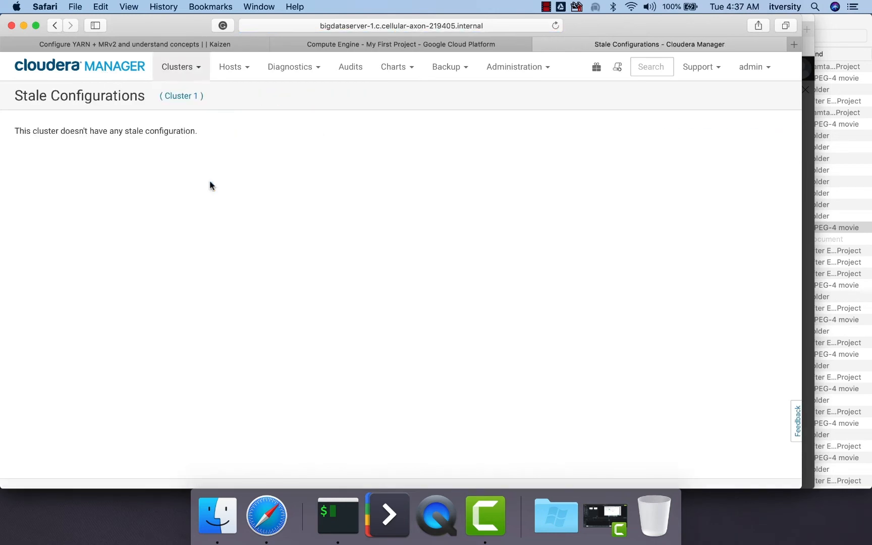
pyautogui.click(112, 67)
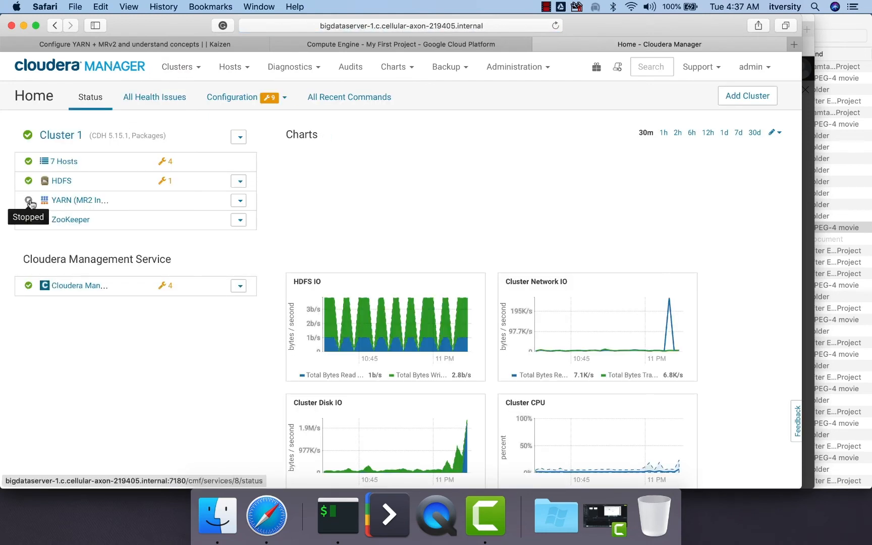
# Step: Start the YARN (MR2 Included) service on Cluster 1 and confirm the start command
pyautogui.click(239, 201)
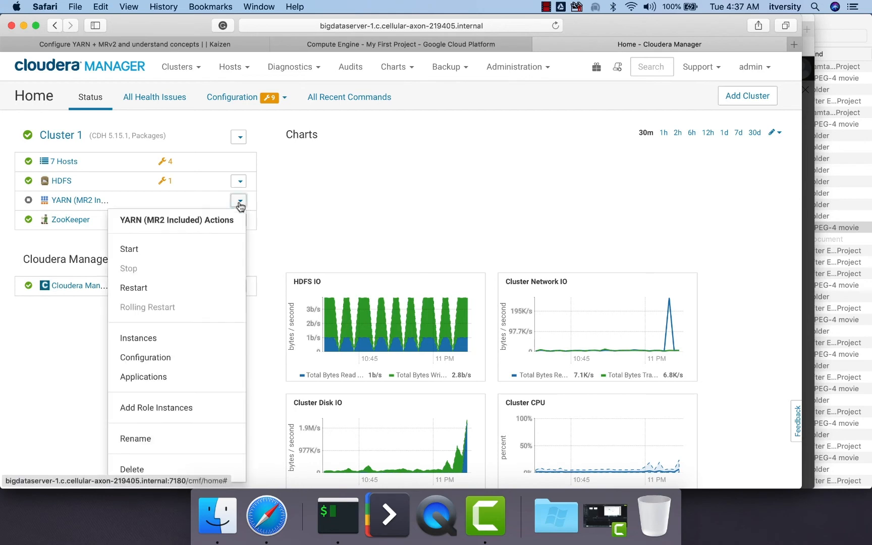
pyautogui.click(185, 249)
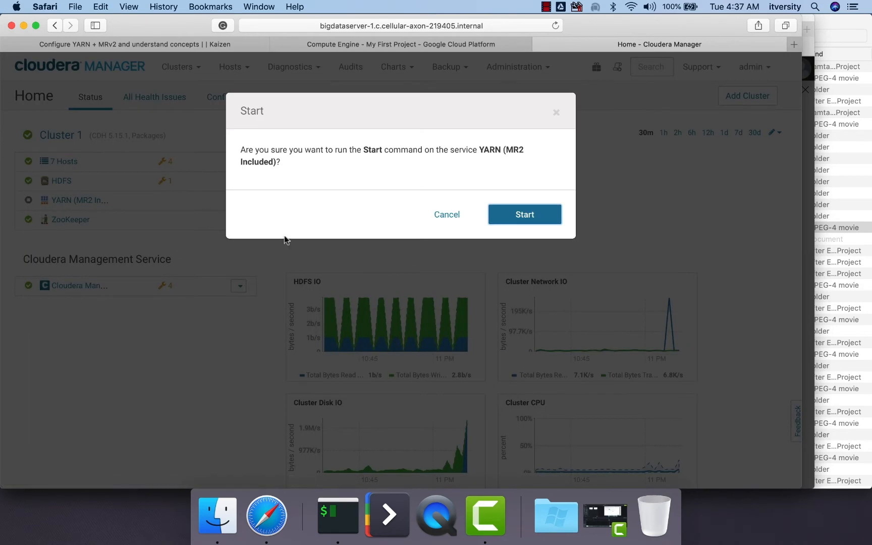
pyautogui.click(548, 216)
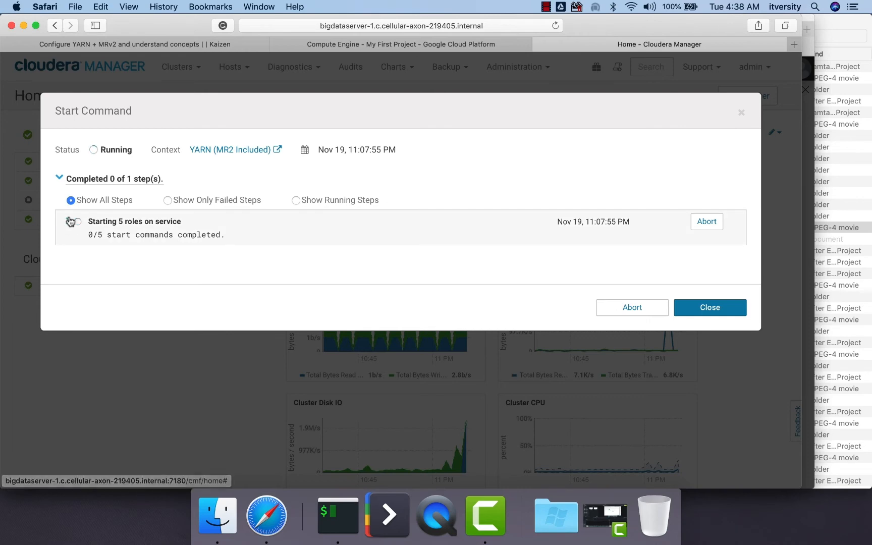
# Step: Inspect the start commands of the individual YARN roles, including the ResourceManager's substep, and close the command details once finished
pyautogui.click(86, 230)
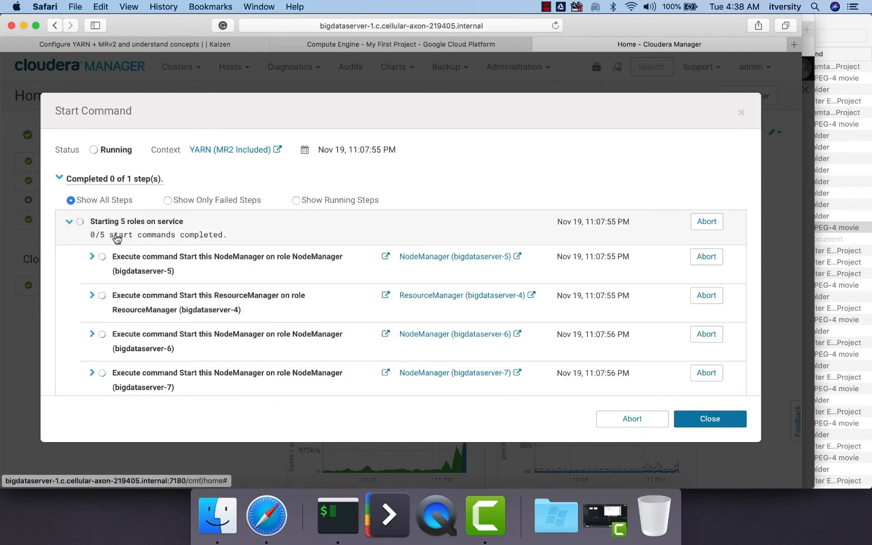
pyautogui.scroll(-3, 125, 237)
pyautogui.click(93, 214)
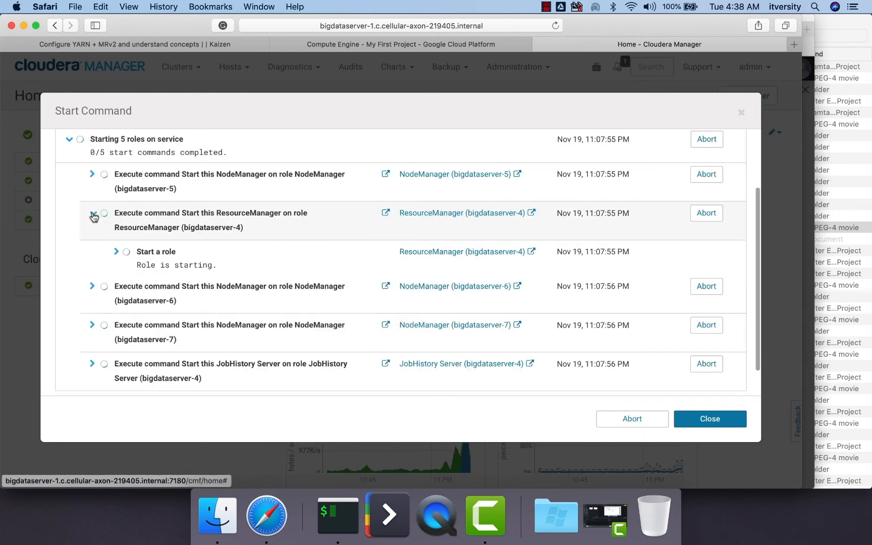
pyautogui.click(382, 292)
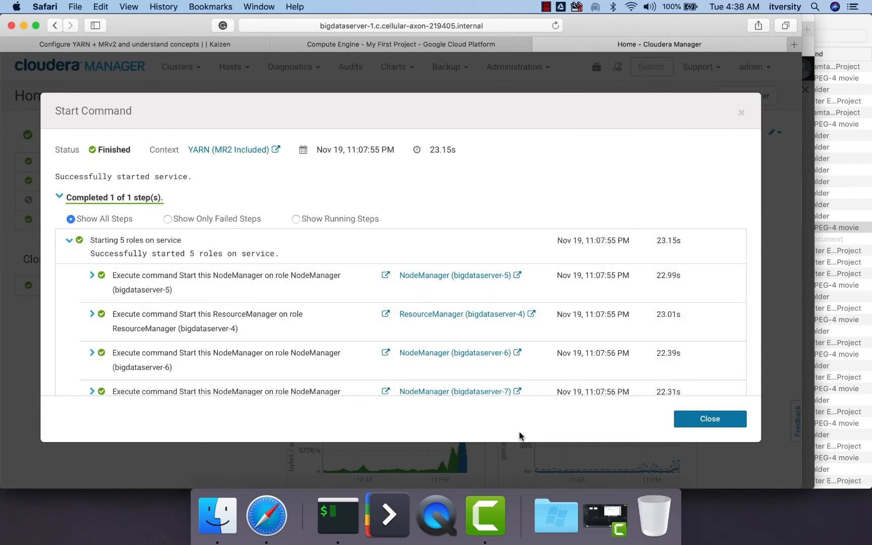
pyautogui.click(720, 422)
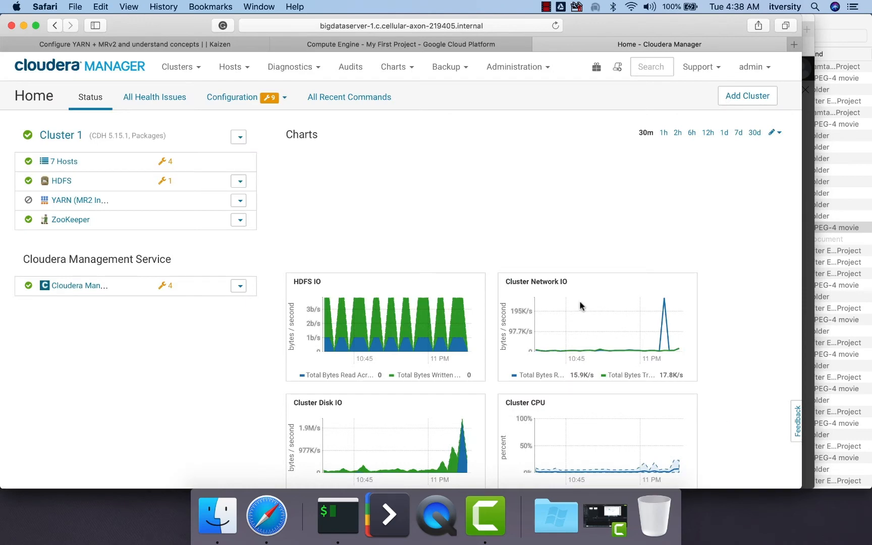
# Step: Reload the cluster overview and examine the YARN service's status page with its health tests and role summary
pyautogui.click(390, 25)
pyautogui.press('Return')
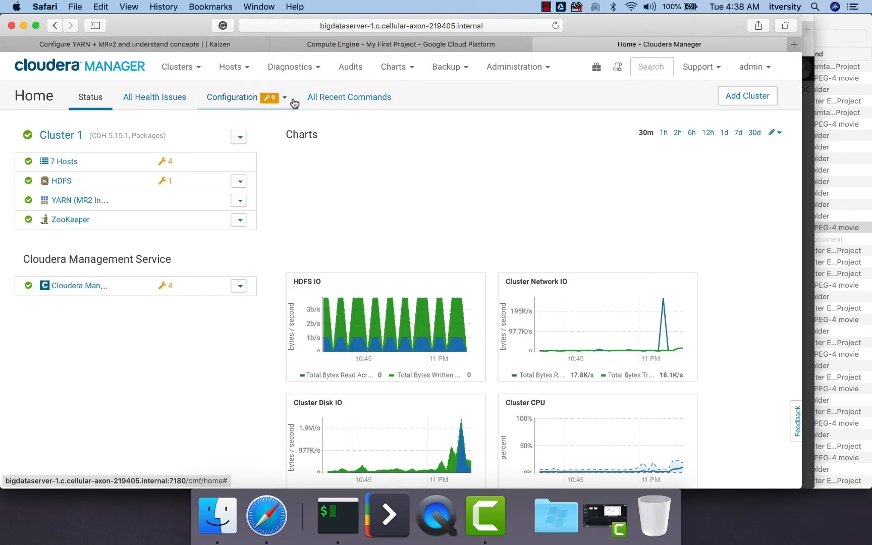
pyautogui.click(81, 202)
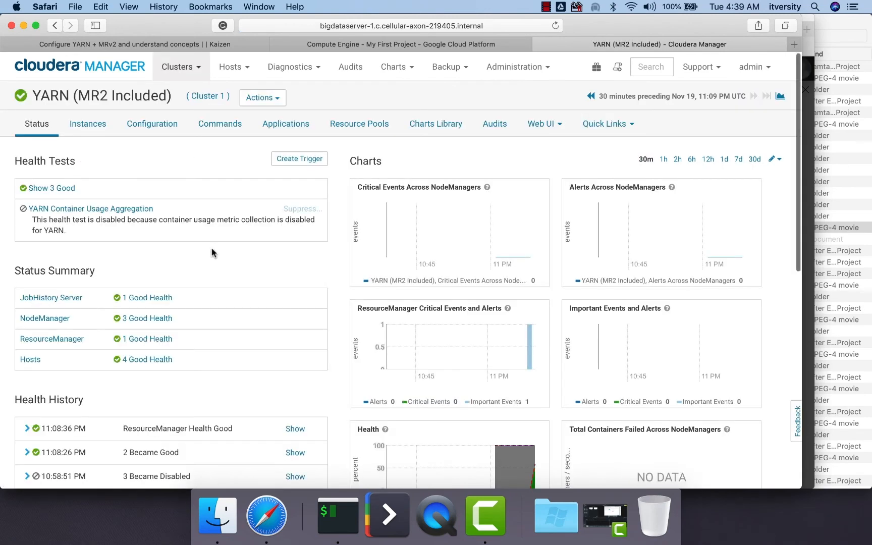
pyautogui.scroll(-5, 212, 252)
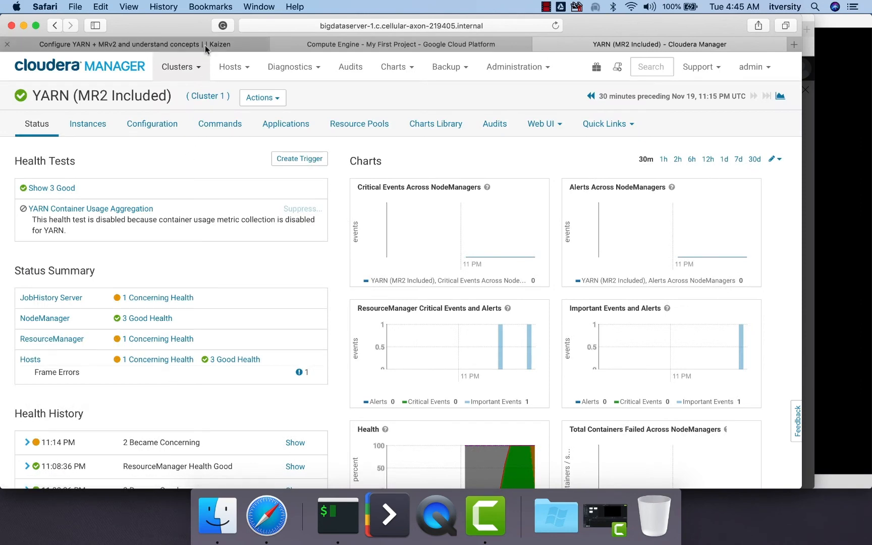
# Step: Consult the YARN review commands in the Kaizen guide, switch to iTerm and change into the setup_cluster directory
pyautogui.click(151, 44)
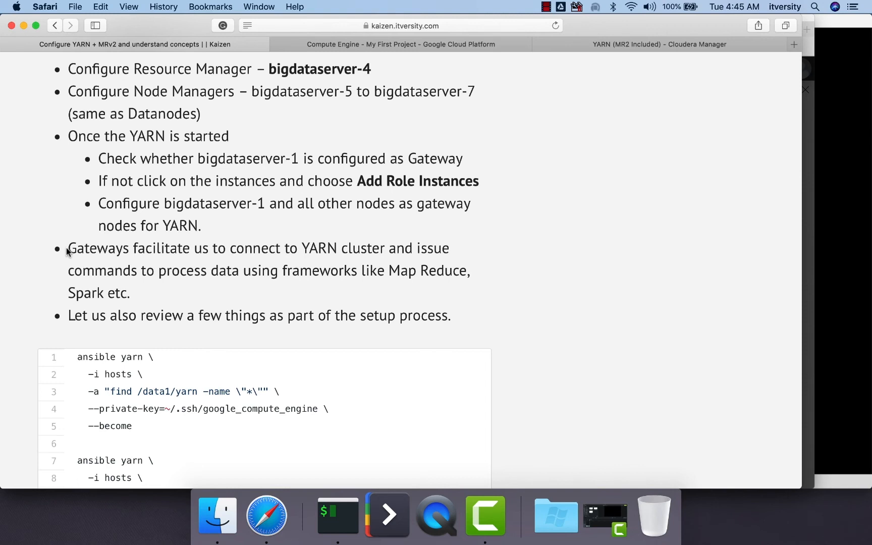
pyautogui.scroll(-4, 68, 250)
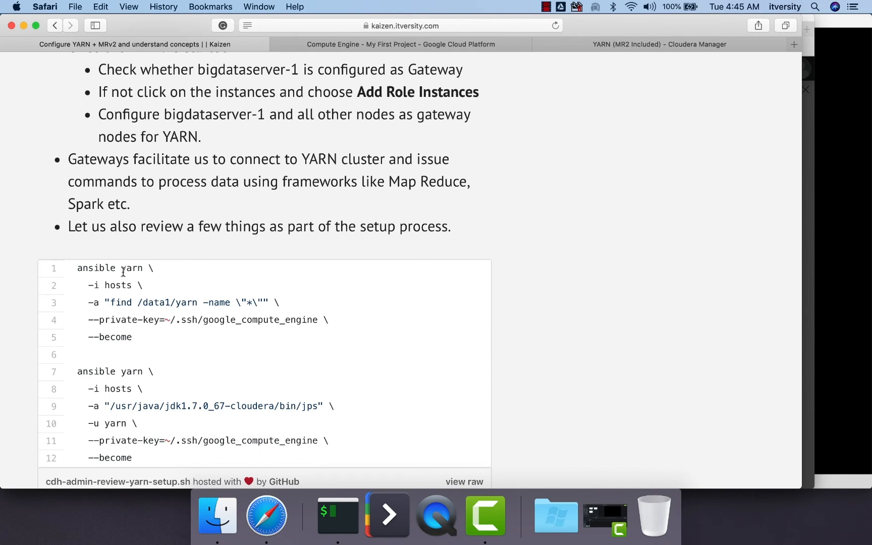
pyautogui.click(338, 515)
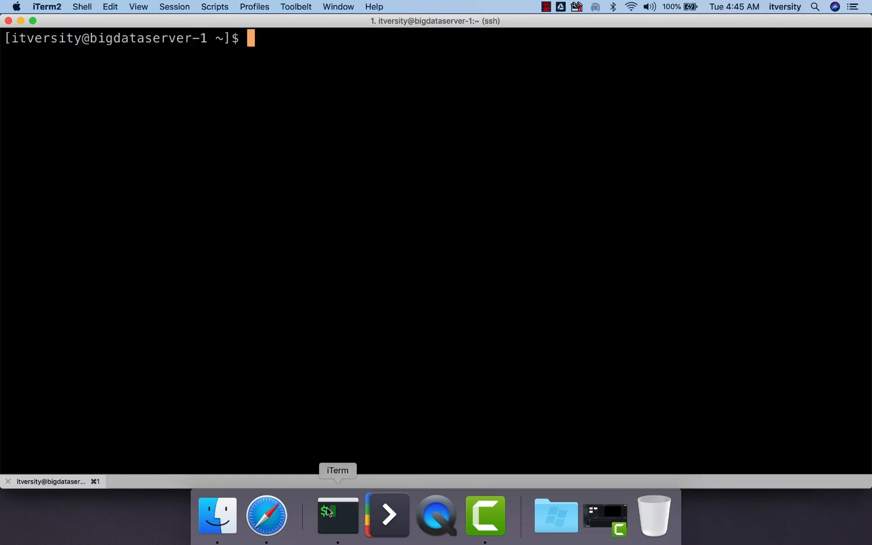
pyautogui.write('cd set')
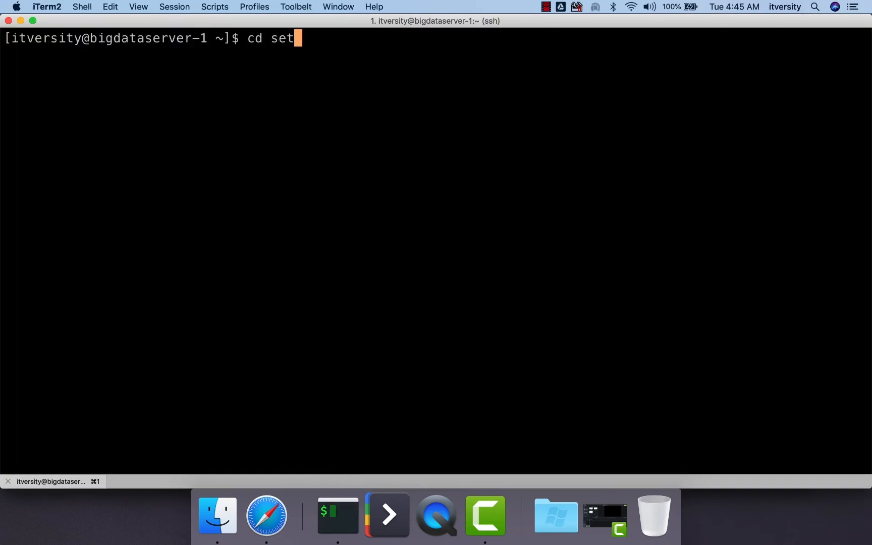
pyautogui.press('Tab')
pyautogui.press('Return')
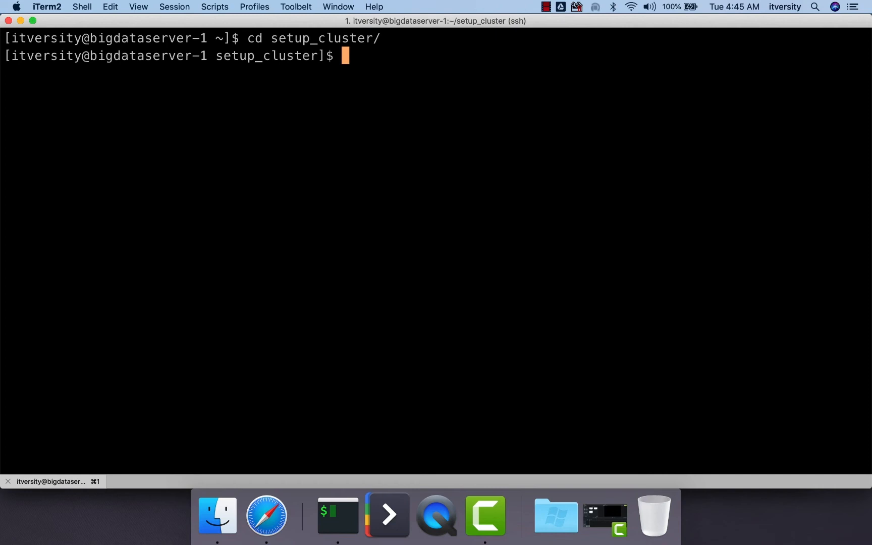
# Step: Print the hosts inventory file and examine which servers belong to the yarn group
pyautogui.write('cat hosts')
pyautogui.press('Return')
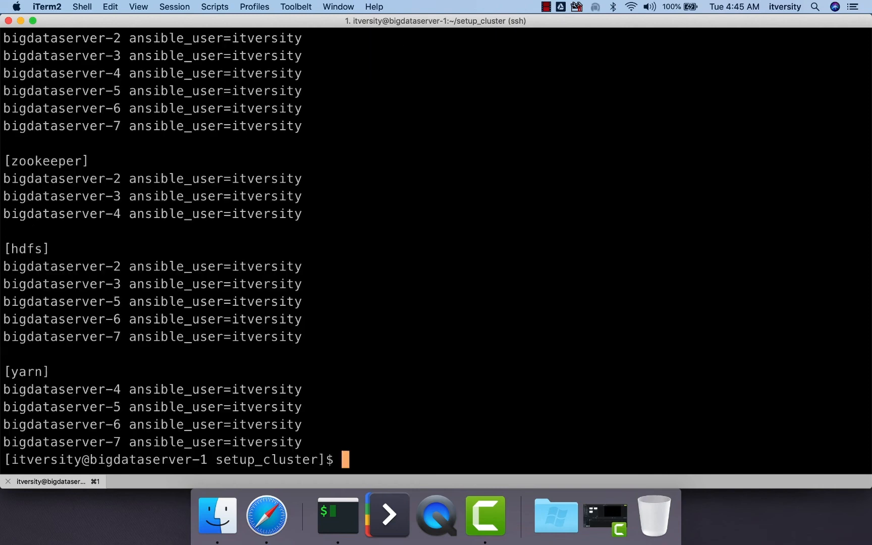
pyautogui.tripleClick(4, 371)
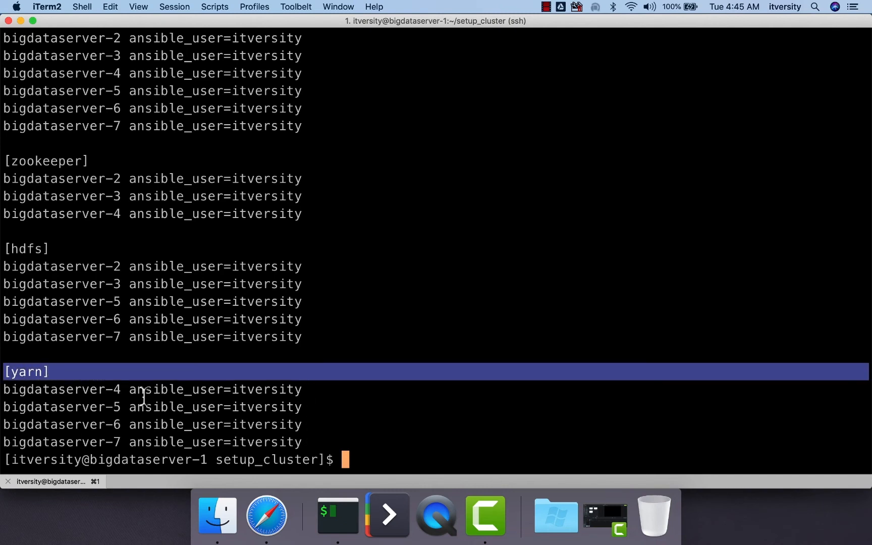
pyautogui.click(312, 399)
# Step: Begin a multi-line ansible command for the yarn group using the hosts inventory and the argument "find /data1/yarn"
pyautogui.write('an')
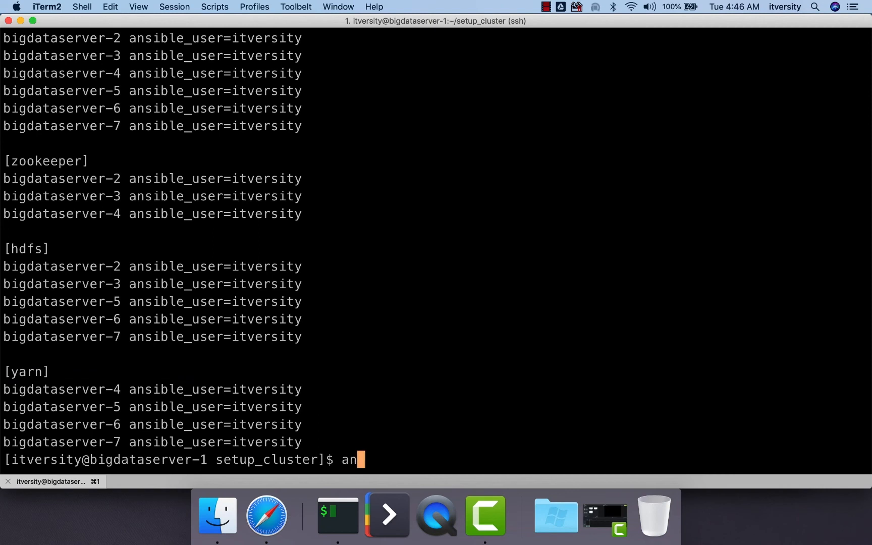
pyautogui.write('sible yarn ')
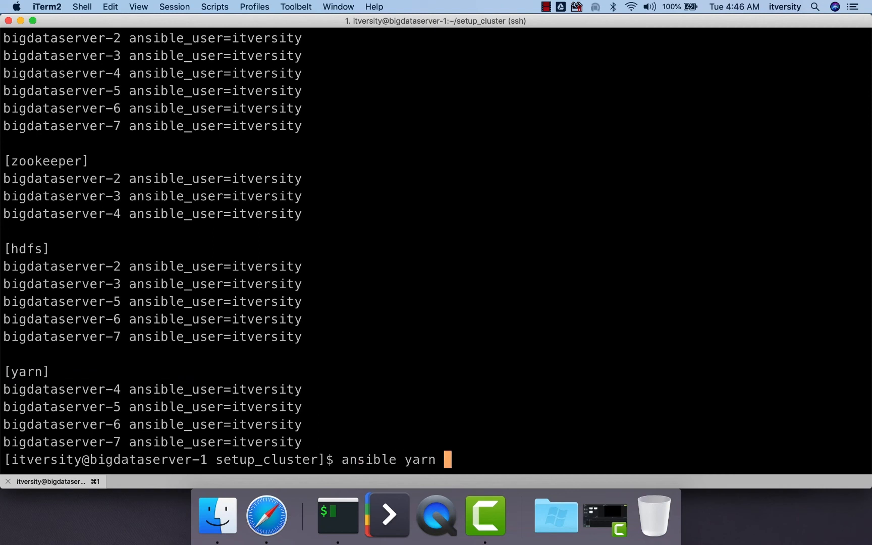
pyautogui.write('\\')
pyautogui.press('Return')
pyautogui.write('-i hosts ')
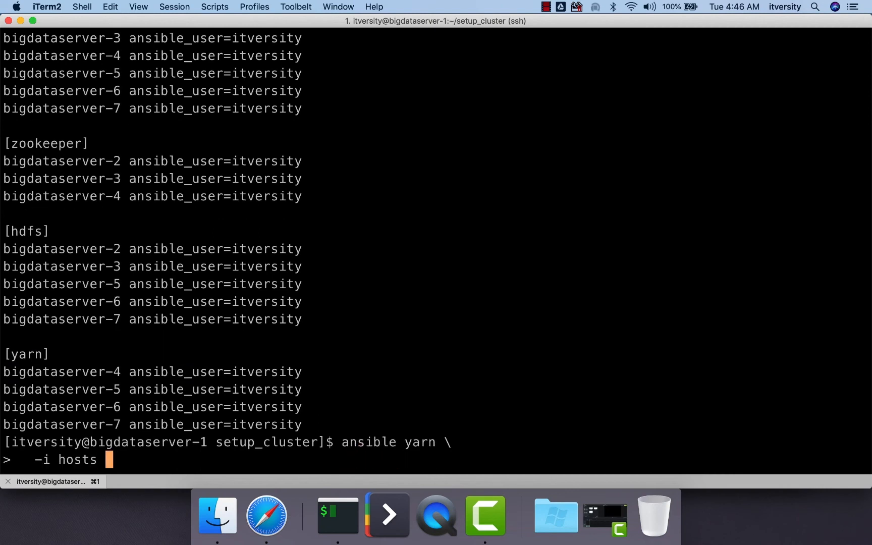
pyautogui.write('\\')
pyautogui.press('Return')
pyautogui.write('-a ')
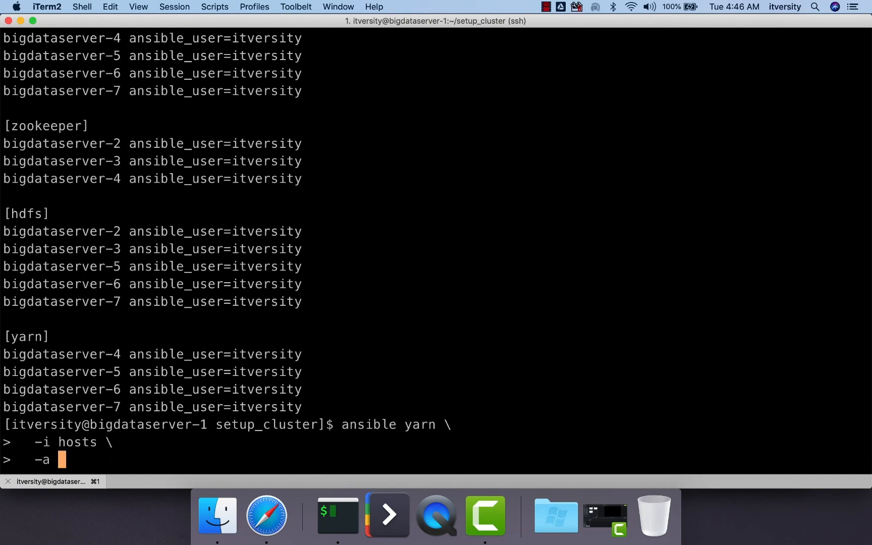
pyautogui.write('"find /data')
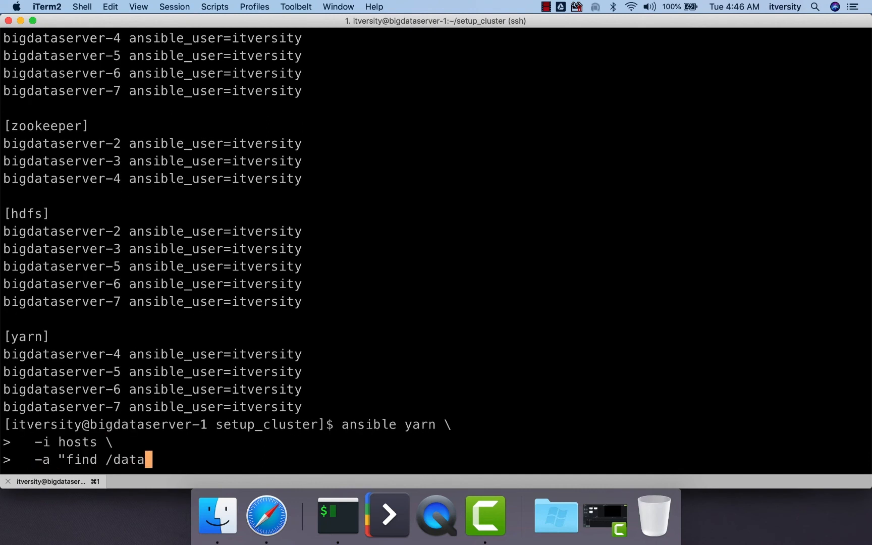
pyautogui.write('1/yar')
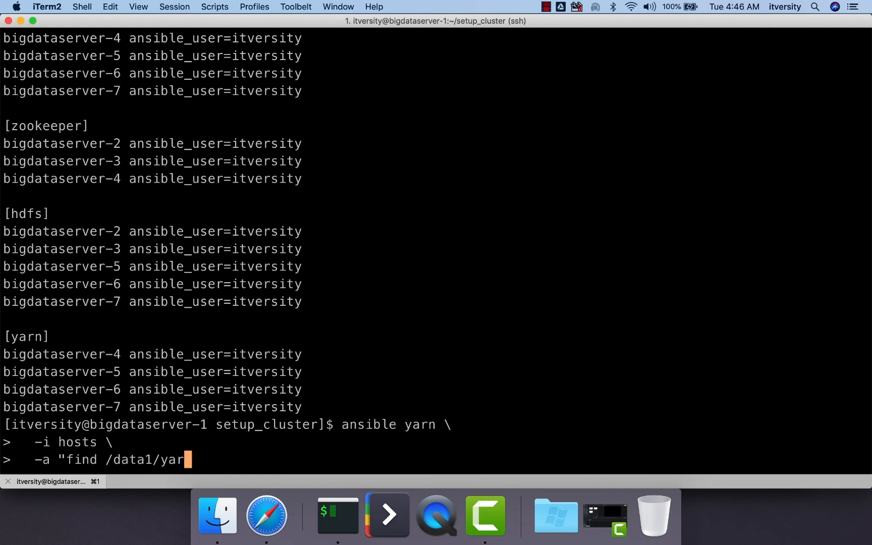
pyautogui.write('n')
# Step: Copy the --private-key=~/.ssh/google_compute_engine option from the Kaizen guide into the ansible command in iTerm, add --become and run it
pyautogui.press('super+Tab')
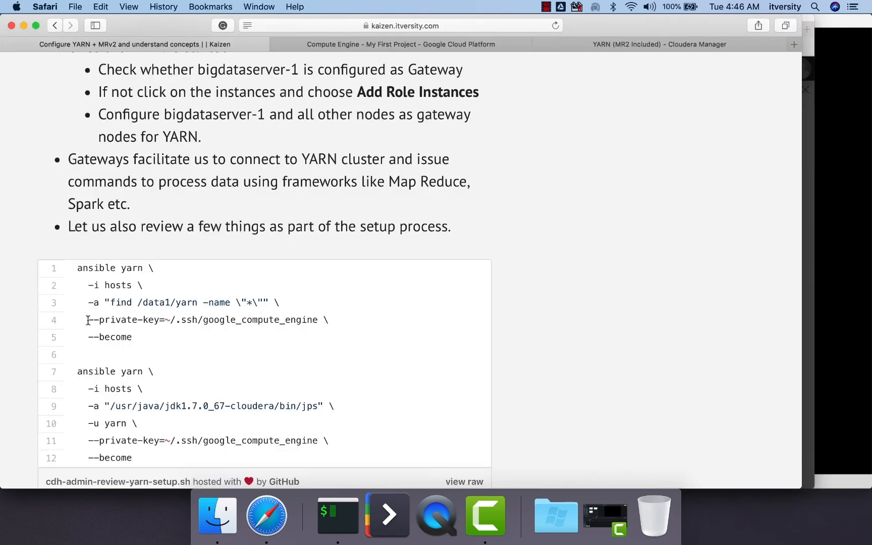
pyautogui.moveTo(87, 320); pyautogui.dragTo(329, 316)
pyautogui.press('super+c')
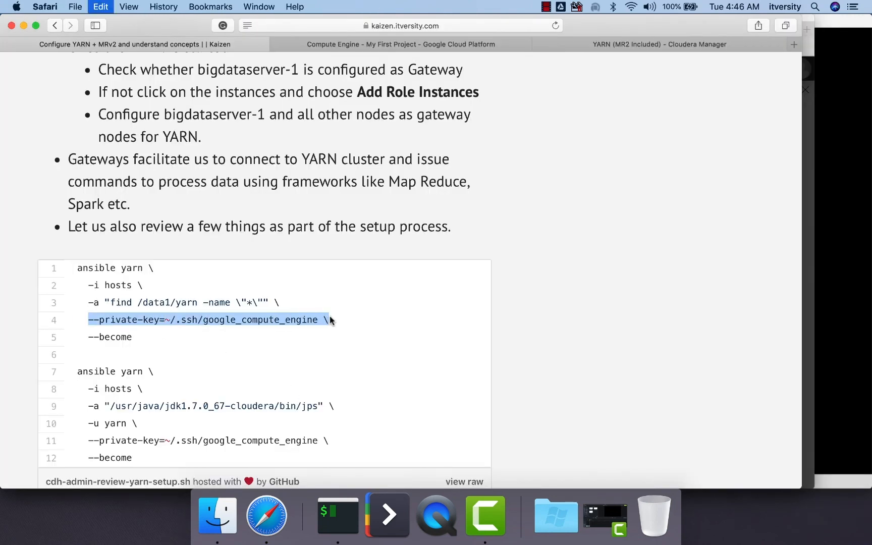
pyautogui.press('super+Tab')
pyautogui.press('super+v')
pyautogui.press('Return')
pyautogui.write('--become')
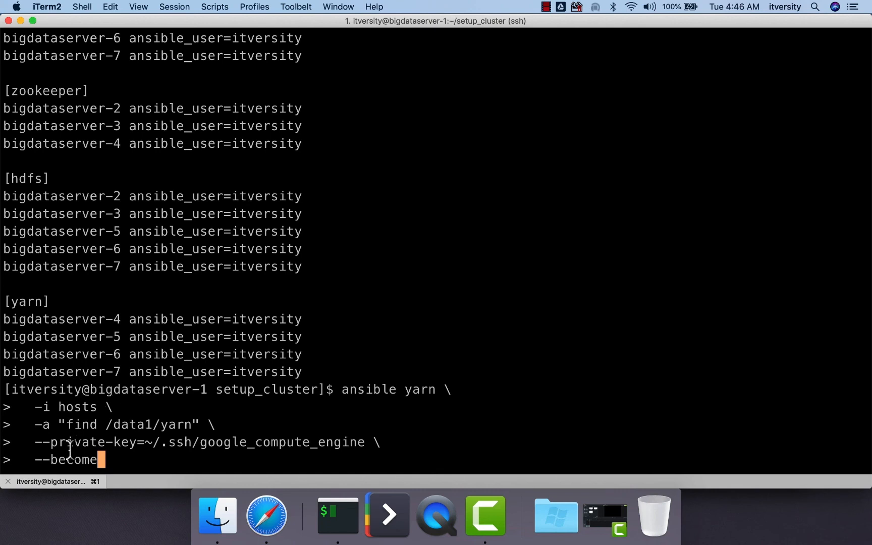
pyautogui.moveTo(66, 425); pyautogui.dragTo(192, 430)
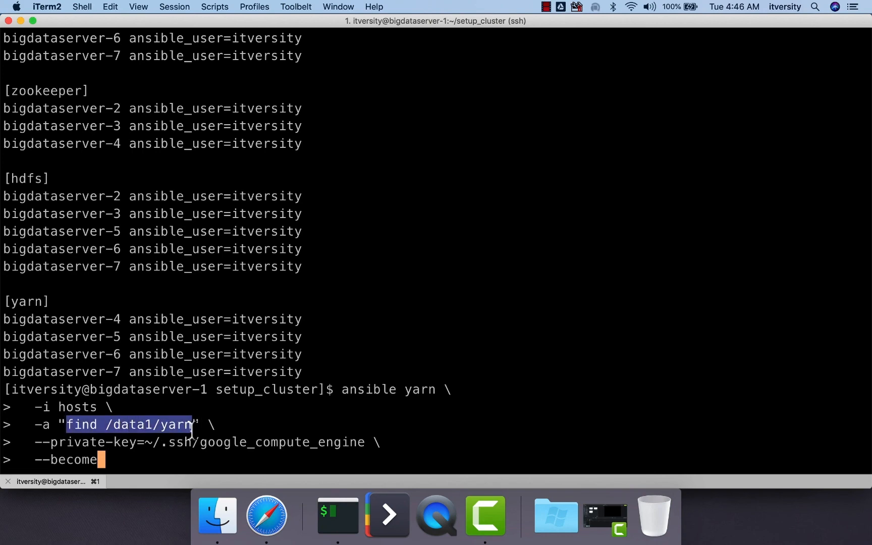
pyautogui.press('Return')
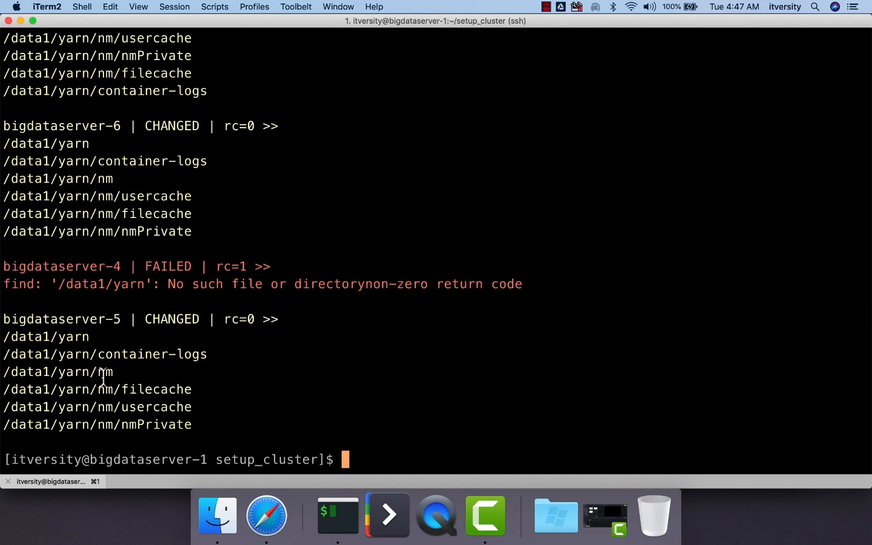
# Step: Copy the ansible yarn command that runs /usr/java/jdk1.7.0_67-cloudera/bin/jps as user yarn from the Kaizen guide in Safari and run it in iTerm
pyautogui.press('super+Tab')
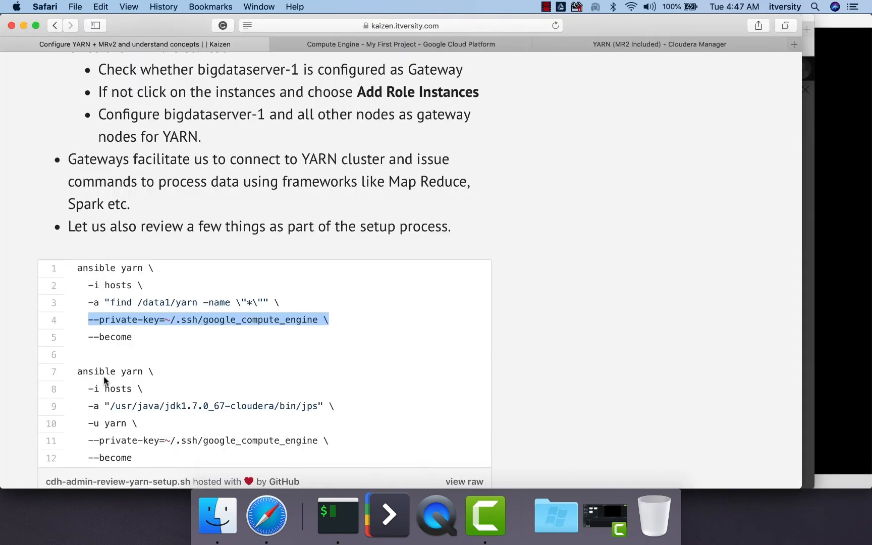
pyautogui.scroll(-3, 104, 381)
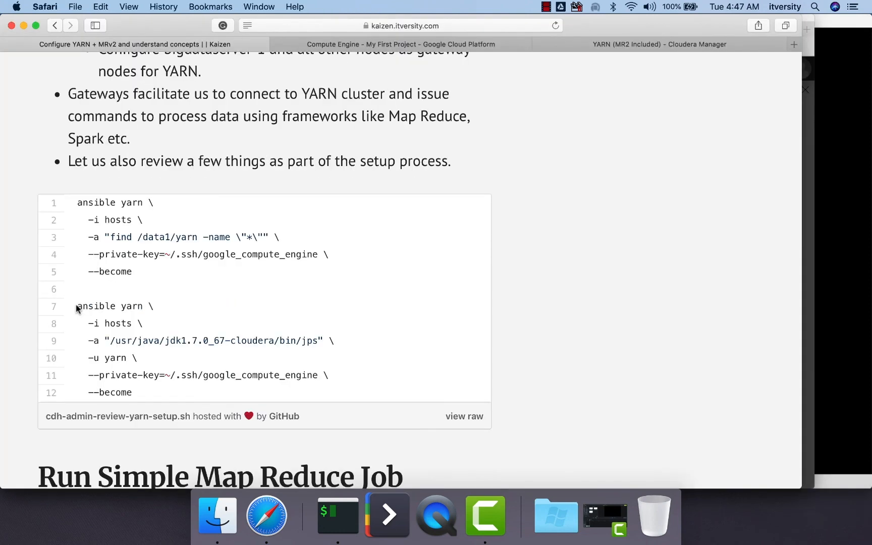
pyautogui.moveTo(78, 305); pyautogui.dragTo(164, 395)
pyautogui.press('super+c')
pyautogui.press('super+Tab')
pyautogui.press('super+v')
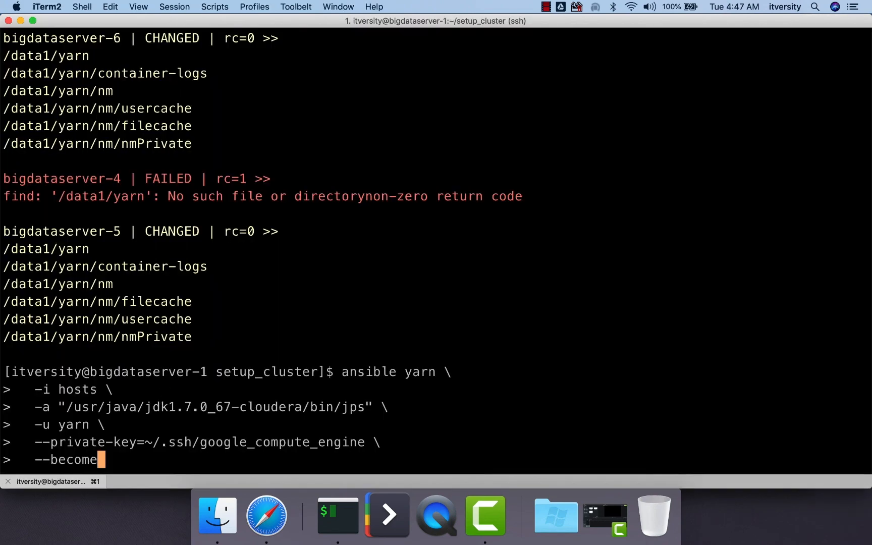
pyautogui.press('Return')
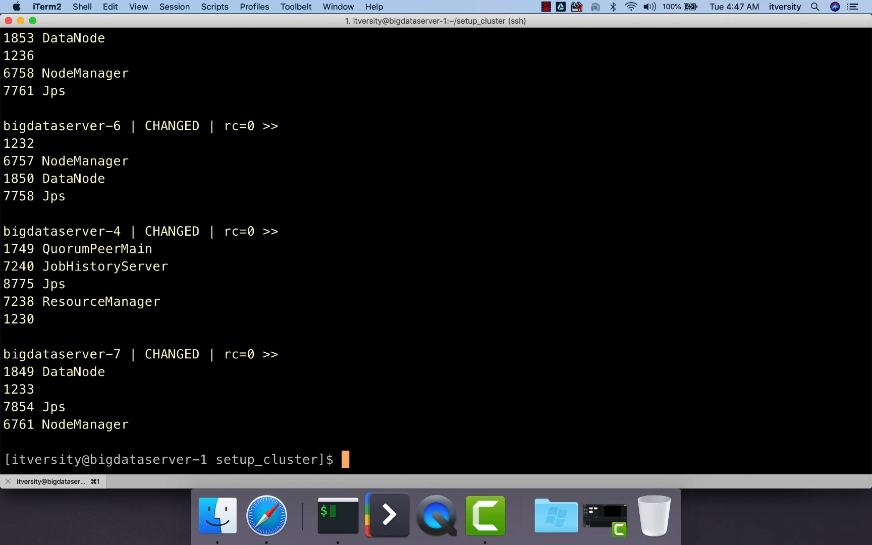
# Step: Examine the jps output for each server in the yarn group, checking where the NodeManager and ResourceManager processes run
pyautogui.scroll(3, 436, 247)
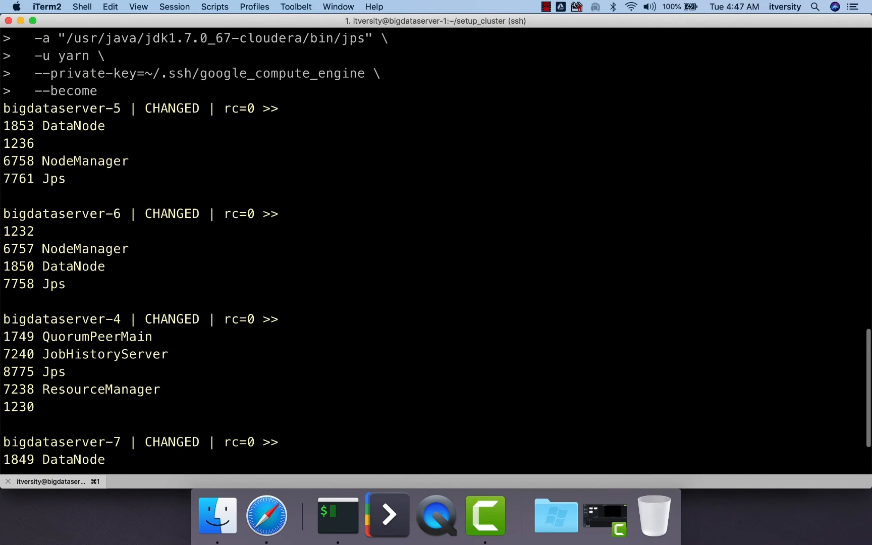
pyautogui.scroll(3, 91, 212)
pyautogui.doubleClick(91, 213)
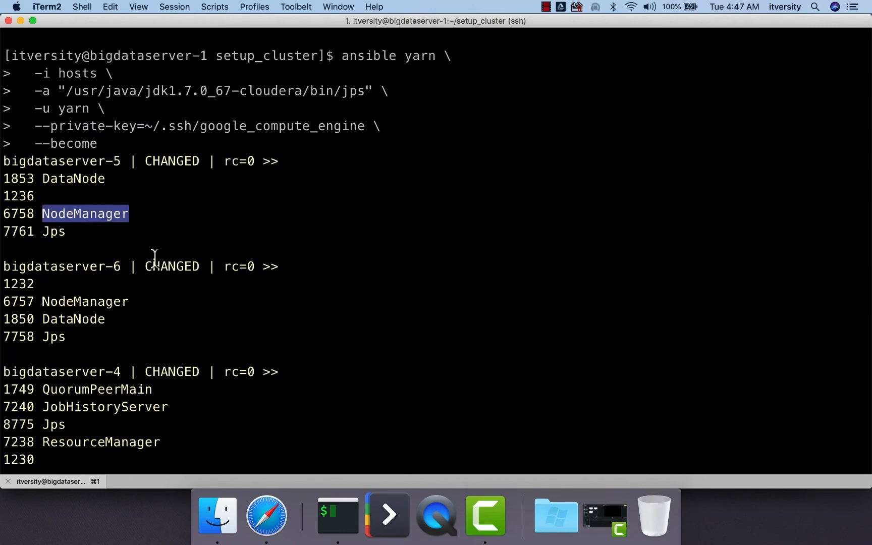
pyautogui.scroll(-2, 166, 207)
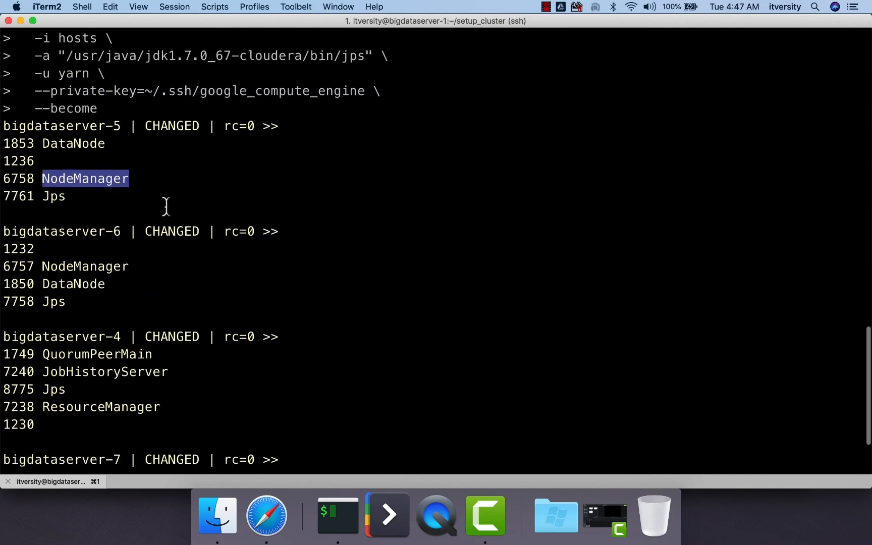
pyautogui.doubleClick(92, 266)
pyautogui.scroll(-3, 113, 270)
pyautogui.doubleClick(75, 424)
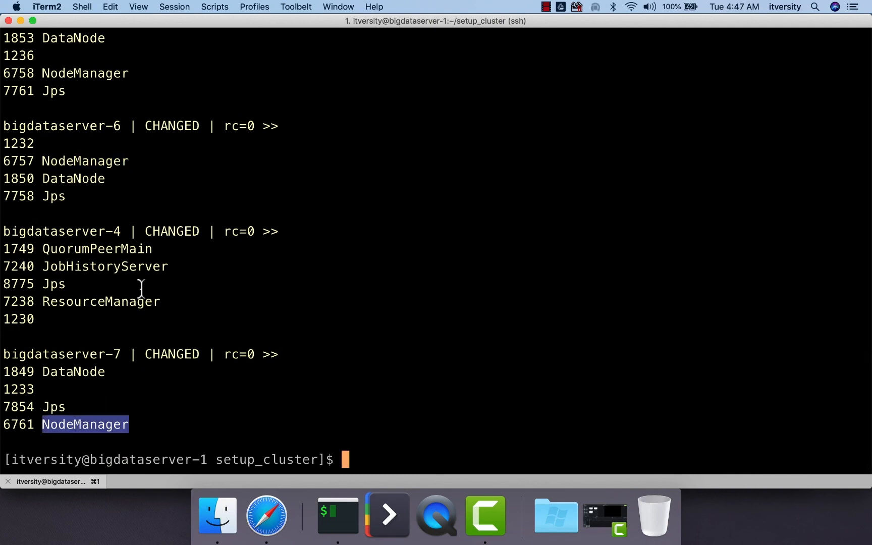
pyautogui.scroll(2, 122, 254)
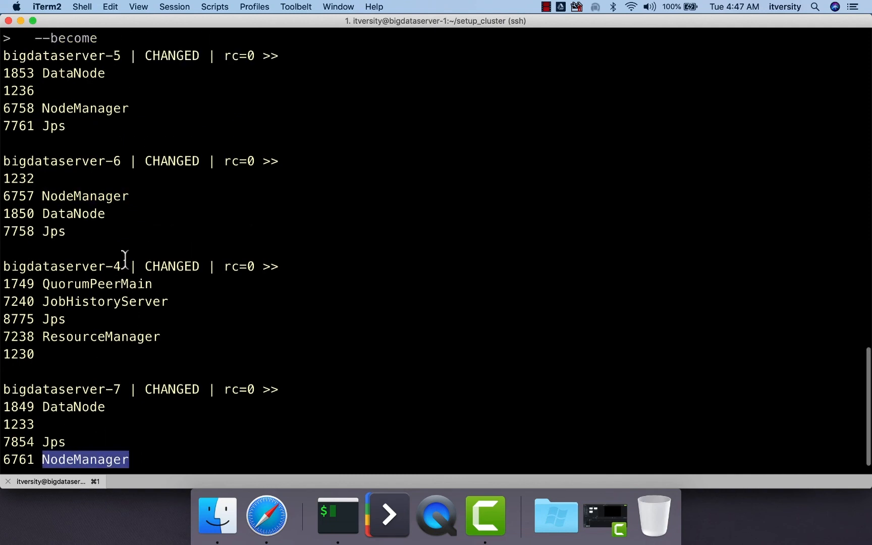
pyautogui.doubleClick(97, 336)
pyautogui.scroll(-2, 98, 329)
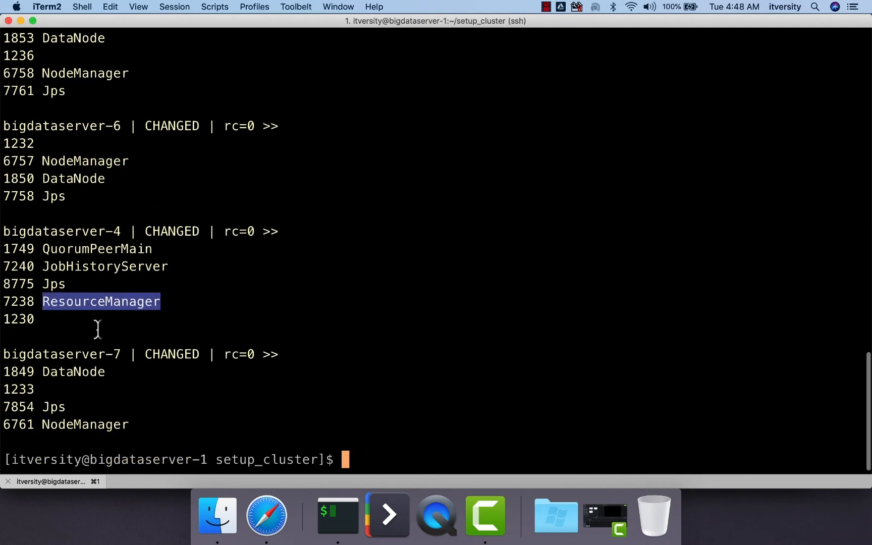